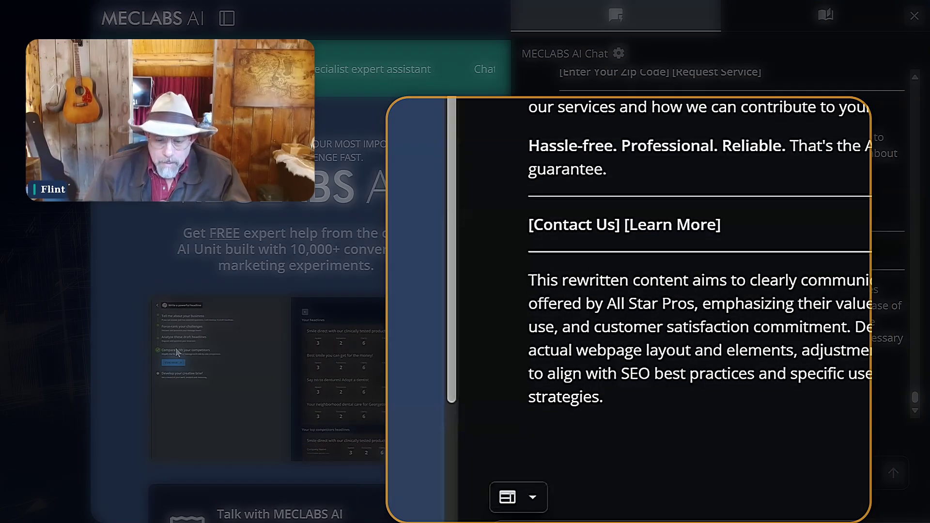
# - Choose the Analyst - Webpages expert for the MECLABS AI chat
pyautogui.click(552, 439)
pyautogui.scroll(-2, 543, 448)
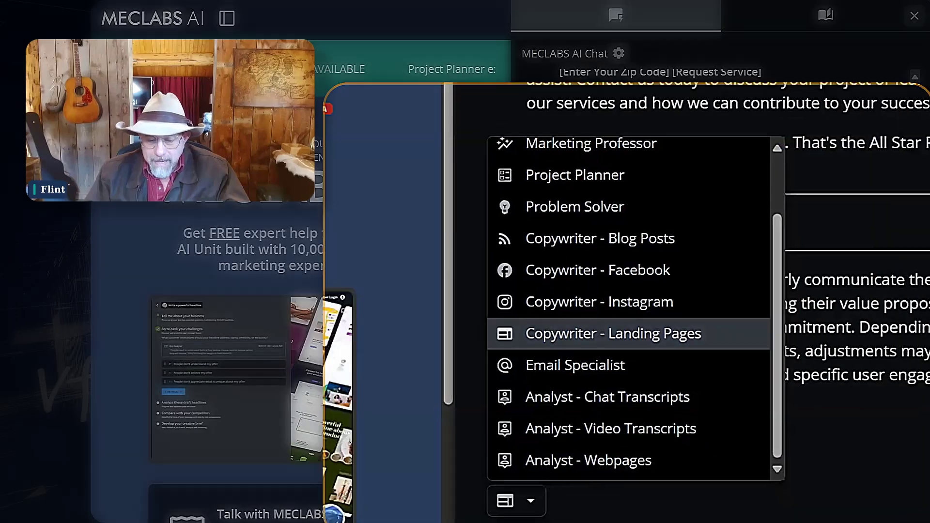
pyautogui.click(573, 463)
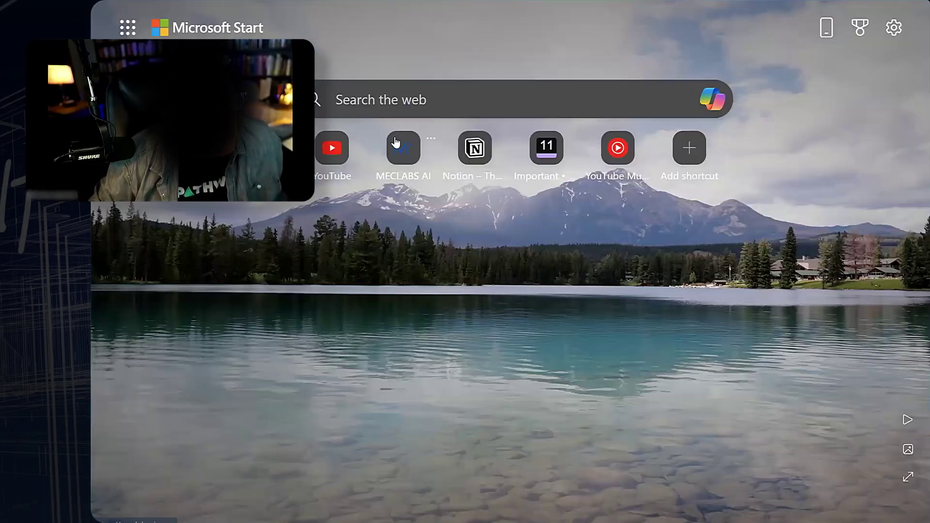
# - Search the web for "book publishing" and open the authorshike.com advertisement offering book publishing for $299
pyautogui.click(440, 105)
pyautogui.write('book publishing')
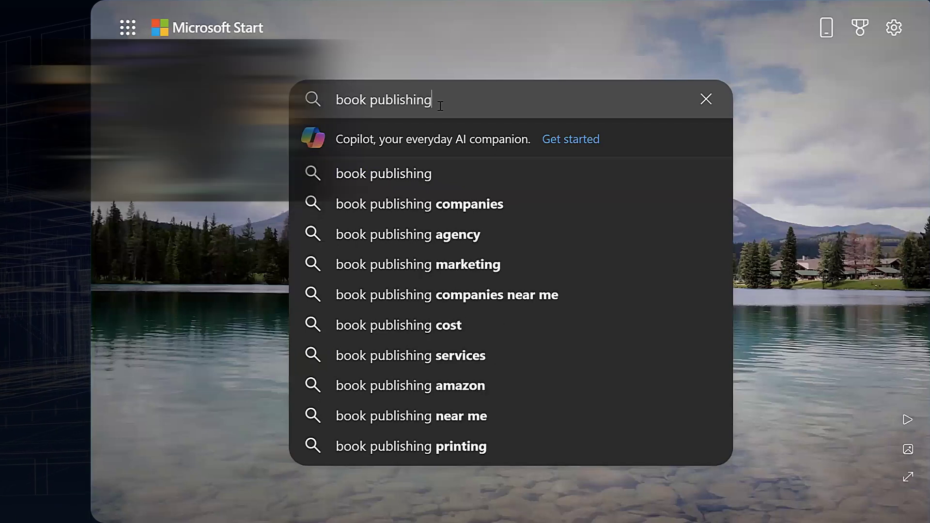
pyautogui.press('Return')
pyautogui.scroll(-5, 307, 160)
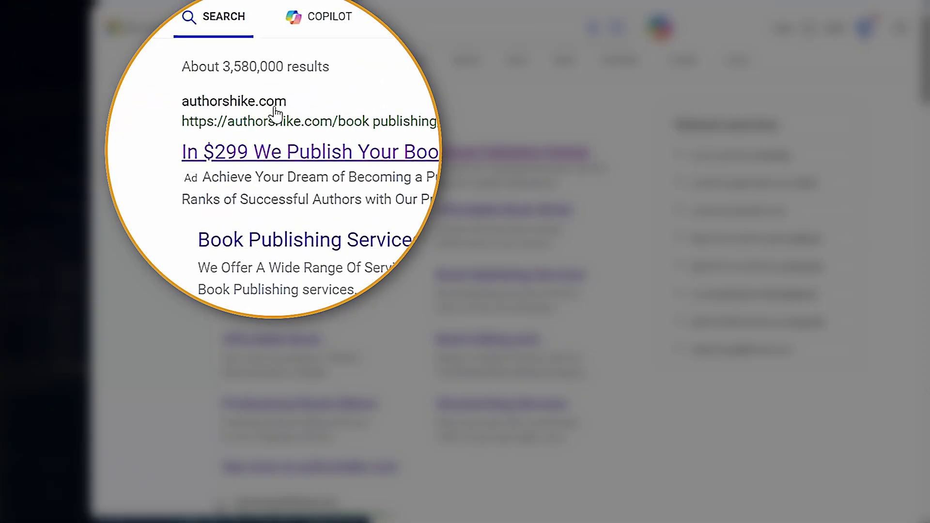
pyautogui.click(279, 152)
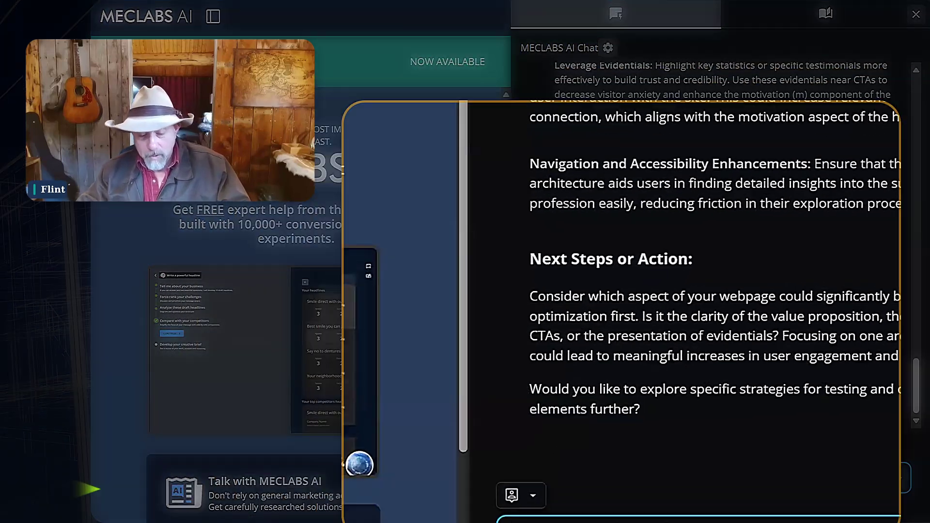
# - In the MECLABS AI chat, select the Analyst - Webpages expert and send it the authorshike.com/book-publishing-offers page URL
pyautogui.click(544, 501)
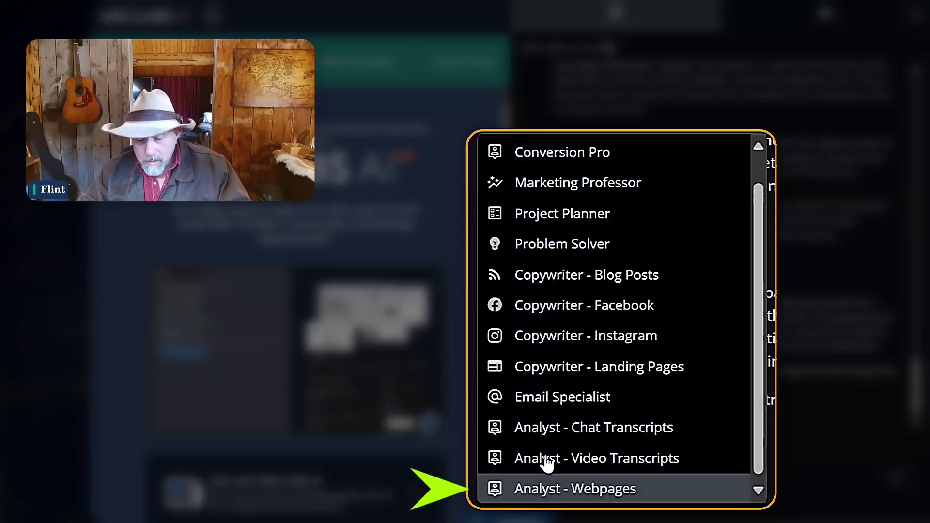
pyautogui.click(546, 494)
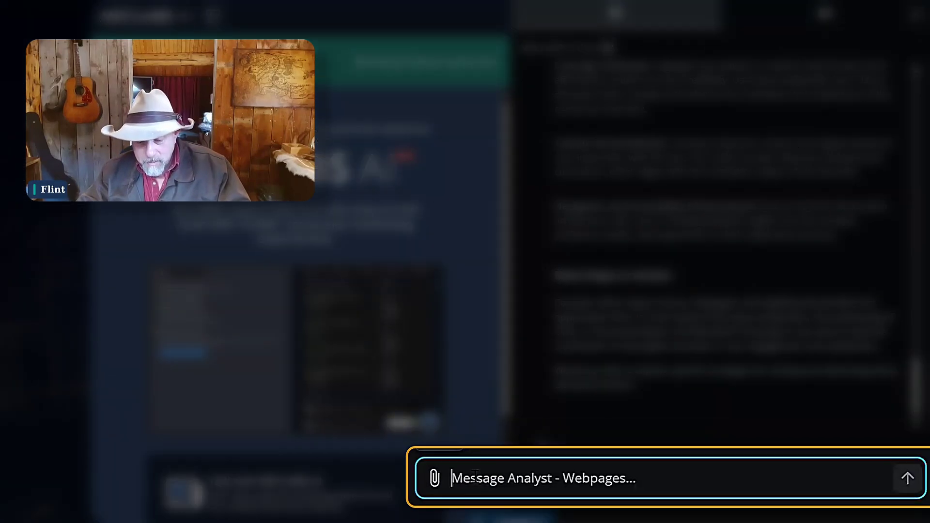
pyautogui.write('https://authorshike.com/book-publishing-offers/?matchtype=e&keyword=book%20publishing&msclkid=fc59f0ca57431b3e5e7396dc8a7f9dd7')
pyautogui.click(906, 484)
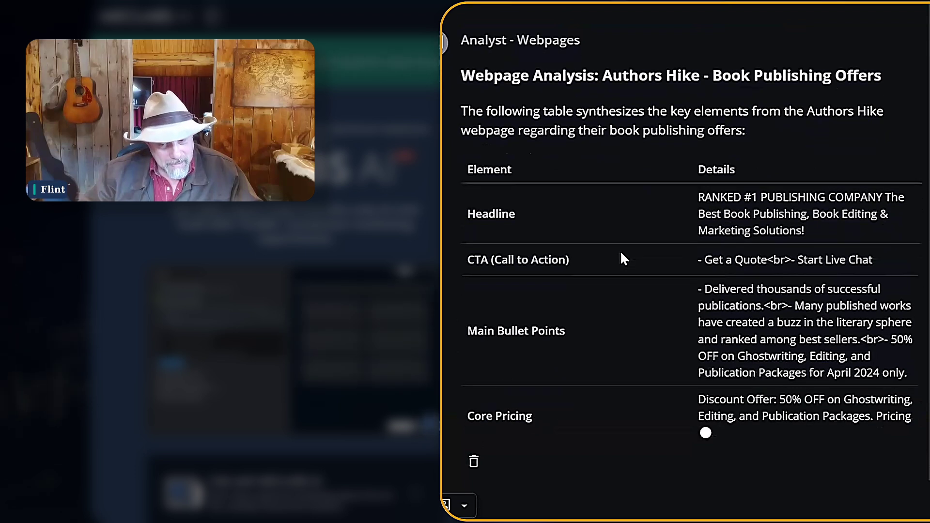
# - Examine the Authors Hike webpage analysis, including the key elements table, the improvement suggestions and the next steps
pyautogui.scroll(4, 619, 251)
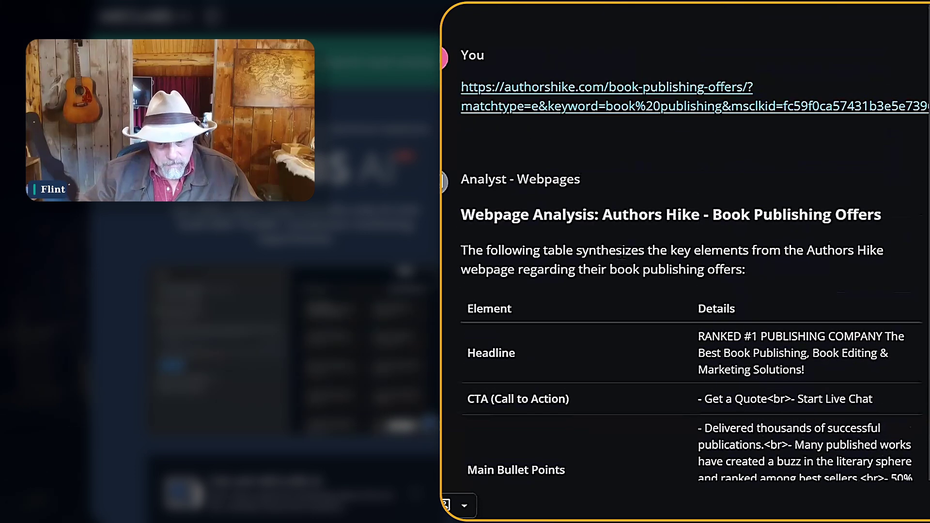
pyautogui.scroll(-6, 647, 200)
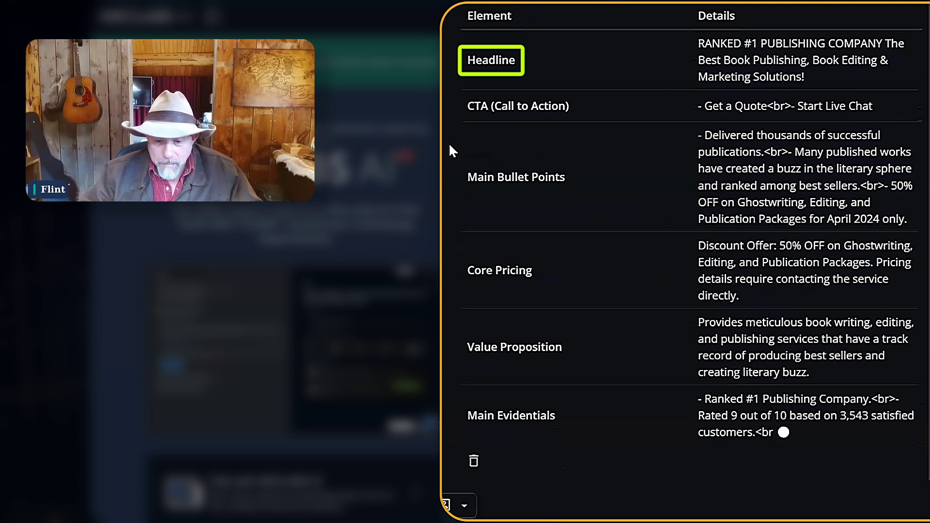
pyautogui.hotkey('ctrl', '+')
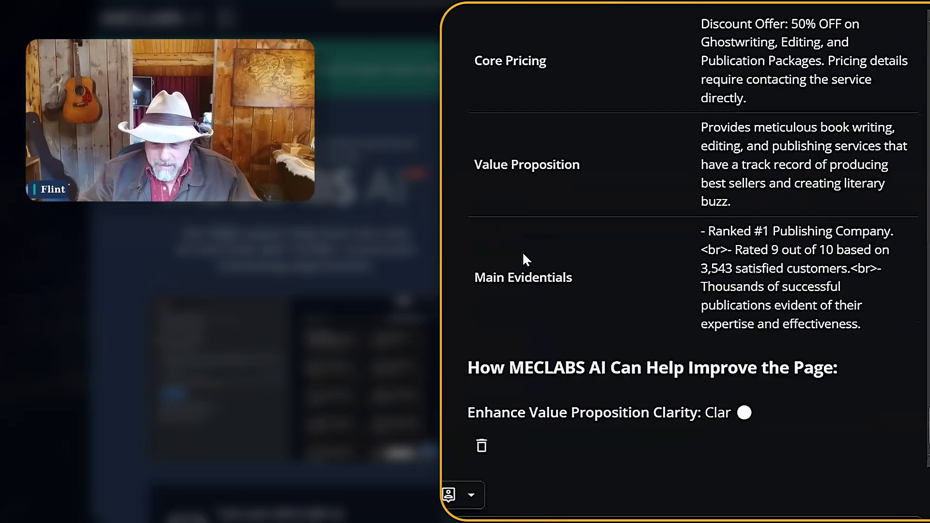
pyautogui.scroll(3, 525, 260)
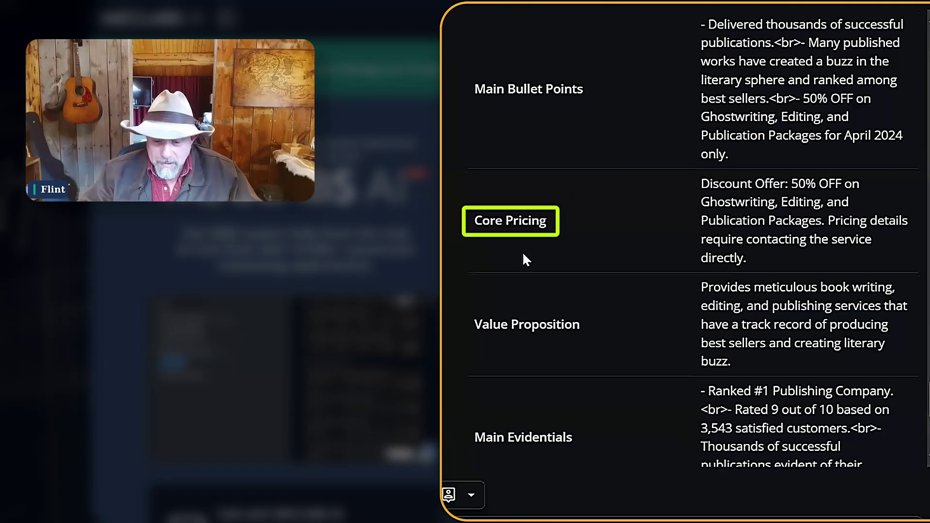
pyautogui.scroll(-2, 525, 259)
pyautogui.scroll(-2, 525, 259)
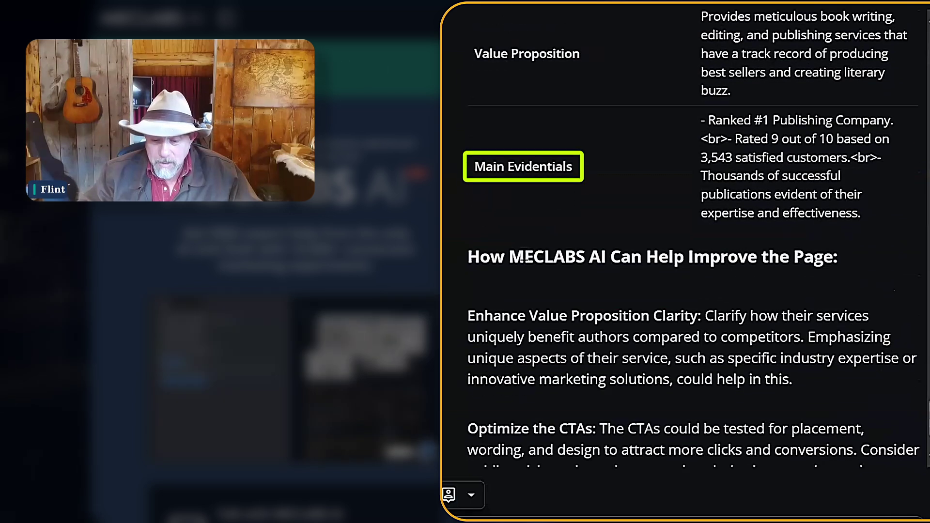
pyautogui.scroll(-3, 523, 257)
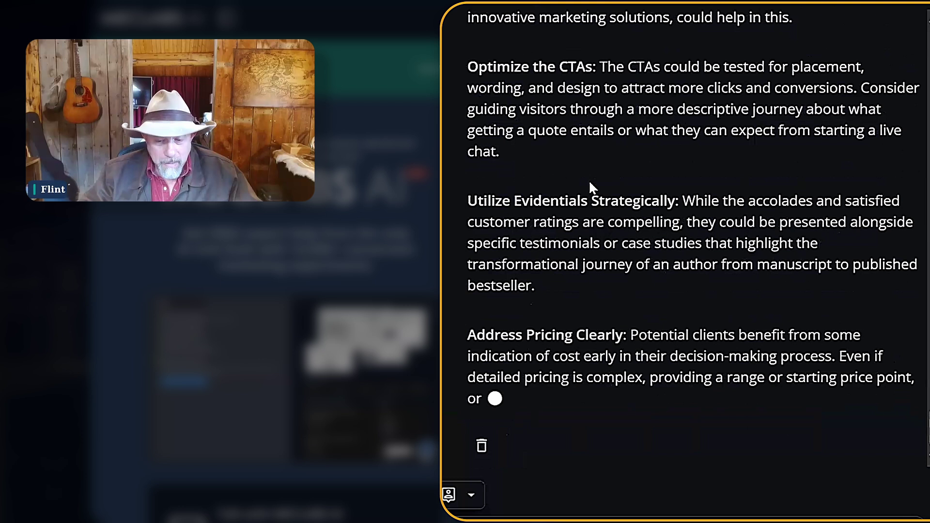
pyautogui.scroll(3, 588, 179)
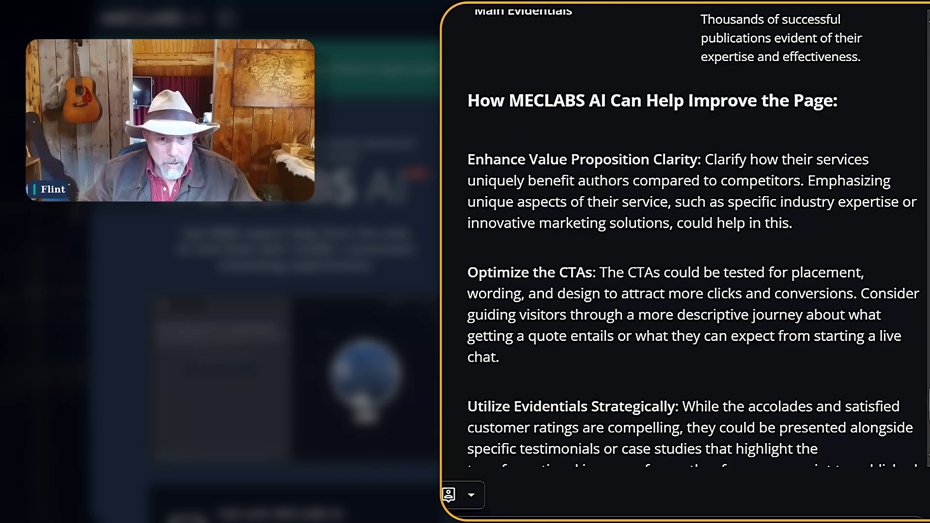
pyautogui.scroll(-6, 588, 179)
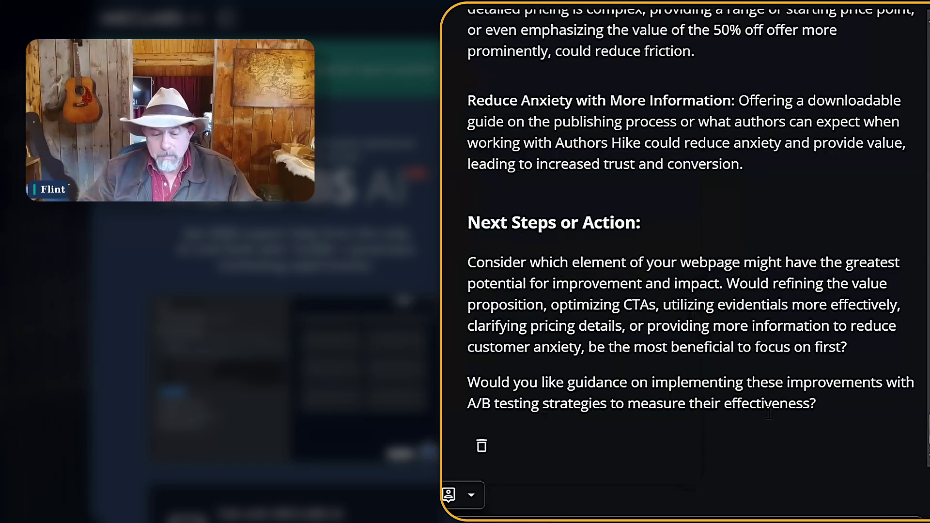
pyautogui.scroll(15, 768, 413)
pyautogui.scroll(5, 769, 416)
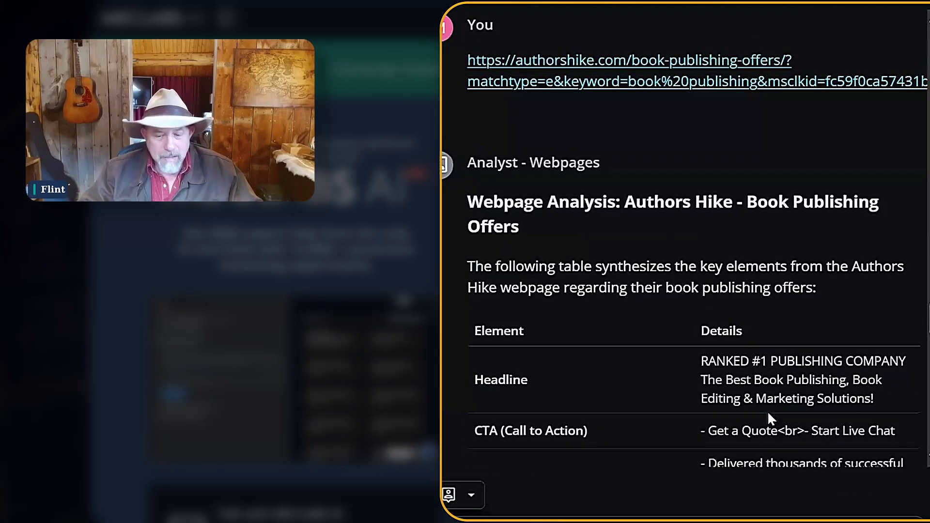
pyautogui.scroll(-4, 767, 411)
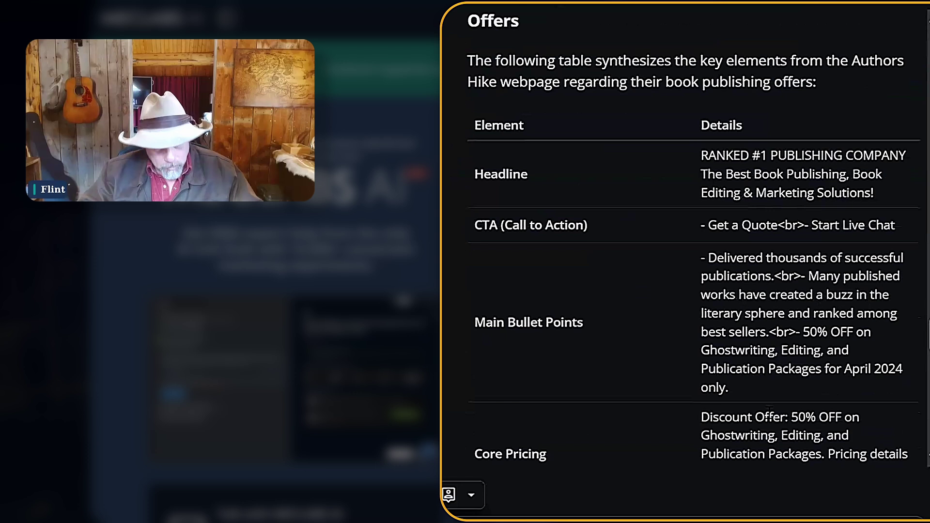
pyautogui.scroll(-5, 768, 409)
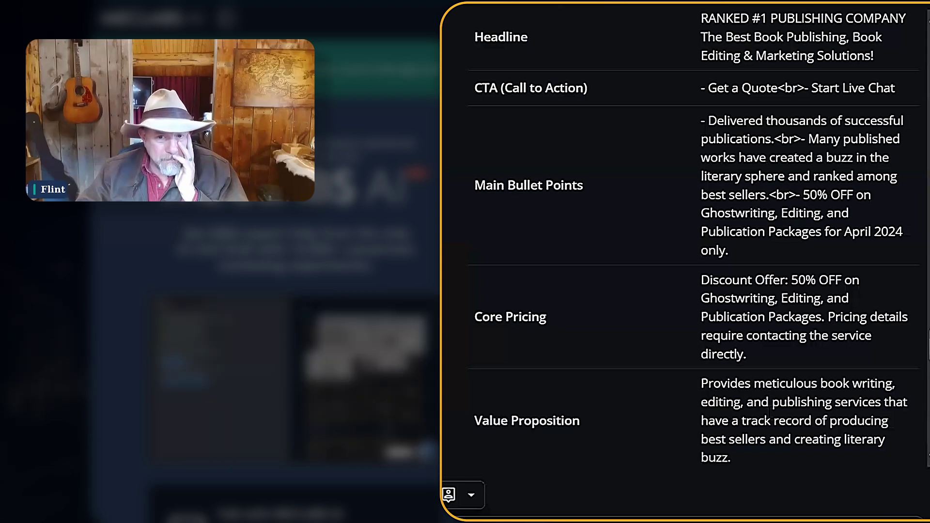
pyautogui.scroll(-15, 767, 410)
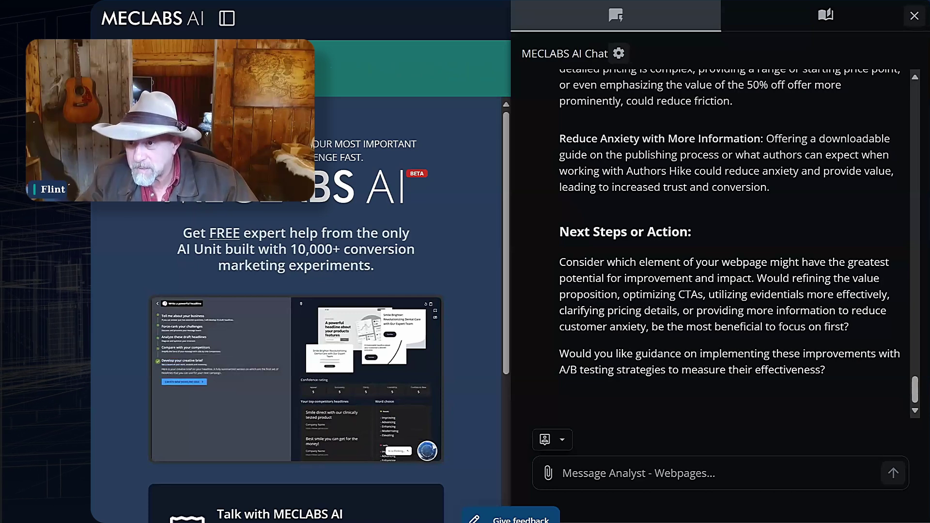
# - Select the Team Lead - Manage your AI Experts assistant and ask "which expert do I use to improve this page"
pyautogui.click(545, 440)
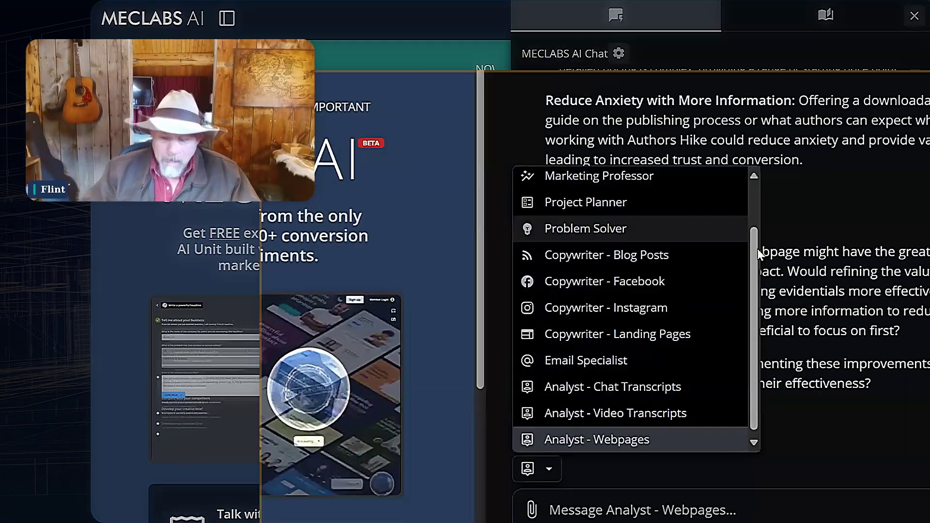
pyautogui.scroll(2, 622, 176)
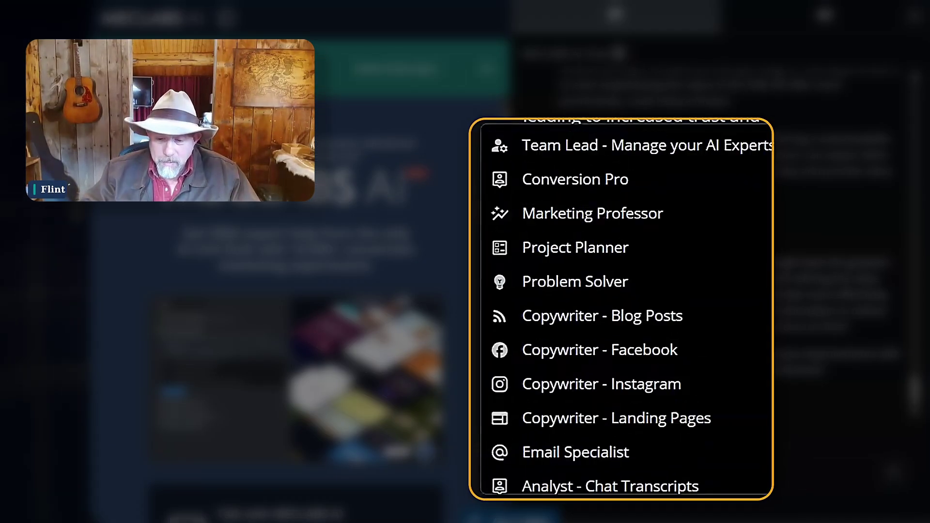
pyautogui.click(620, 145)
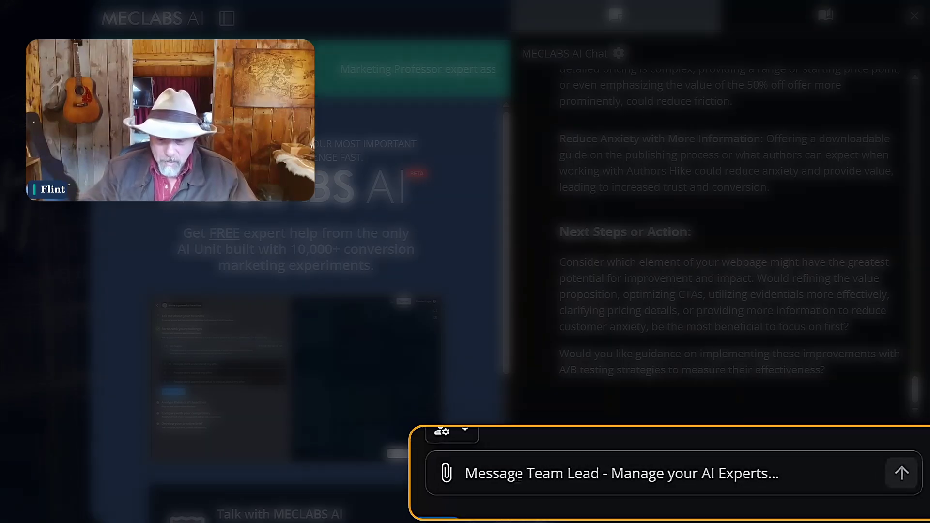
pyautogui.click(517, 474)
pyautogui.write('wh')
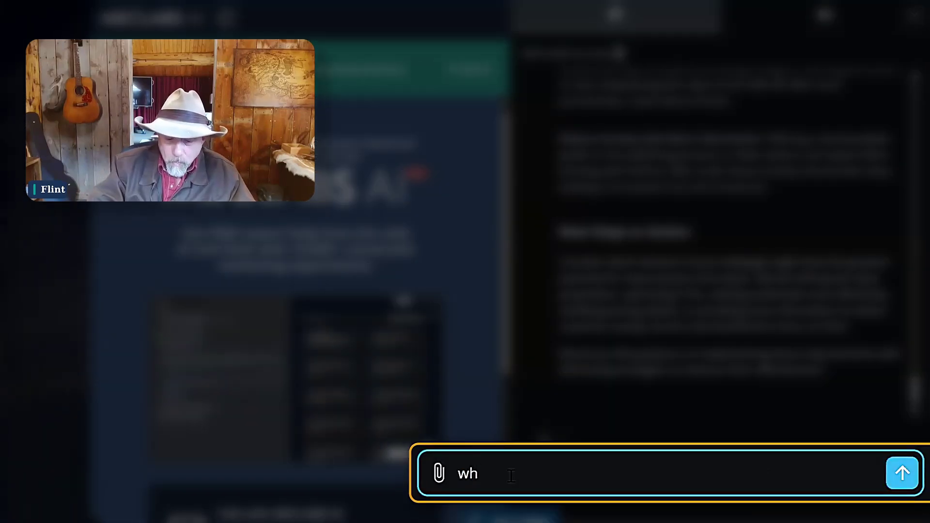
pyautogui.write('ich expert do I use to improve this page')
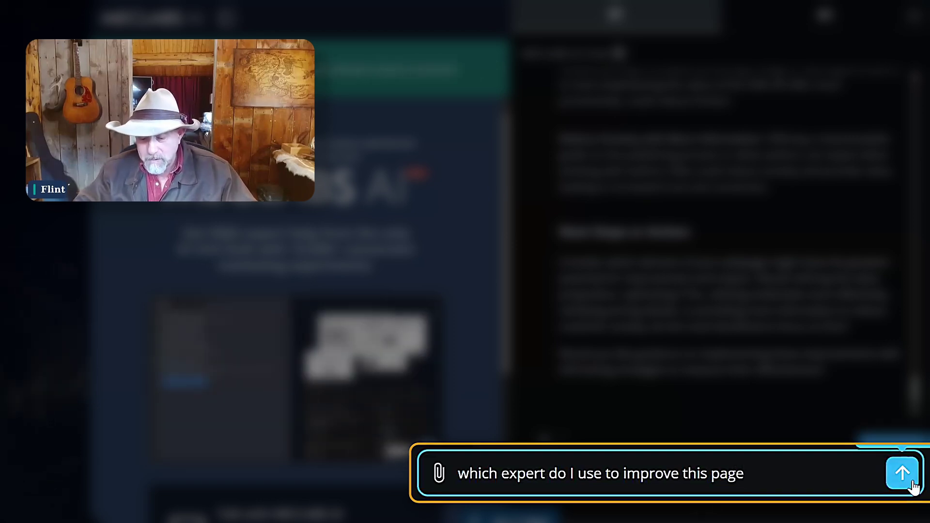
pyautogui.click(896, 475)
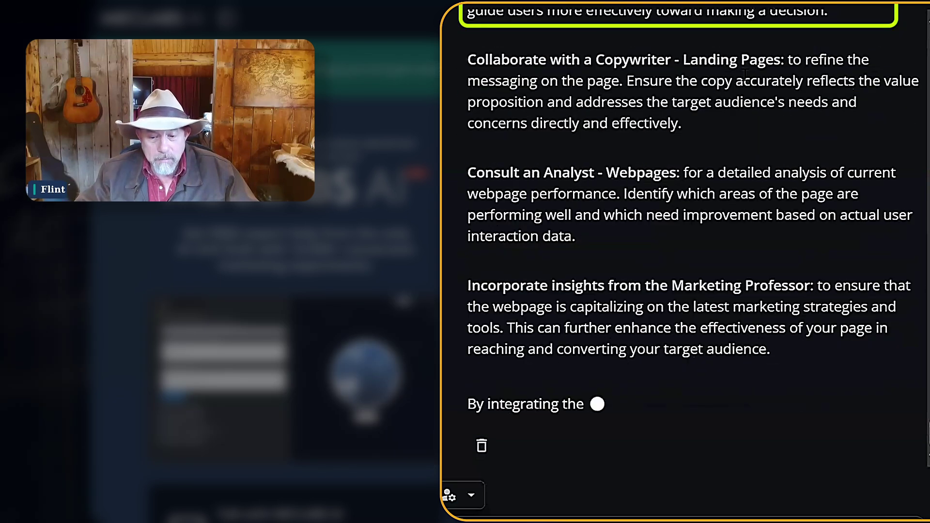
# - Select the Copywriter - Landing Pages expert recommended by the Team Lead and send it the message "rewrite this page"
pyautogui.scroll(5, 659, 260)
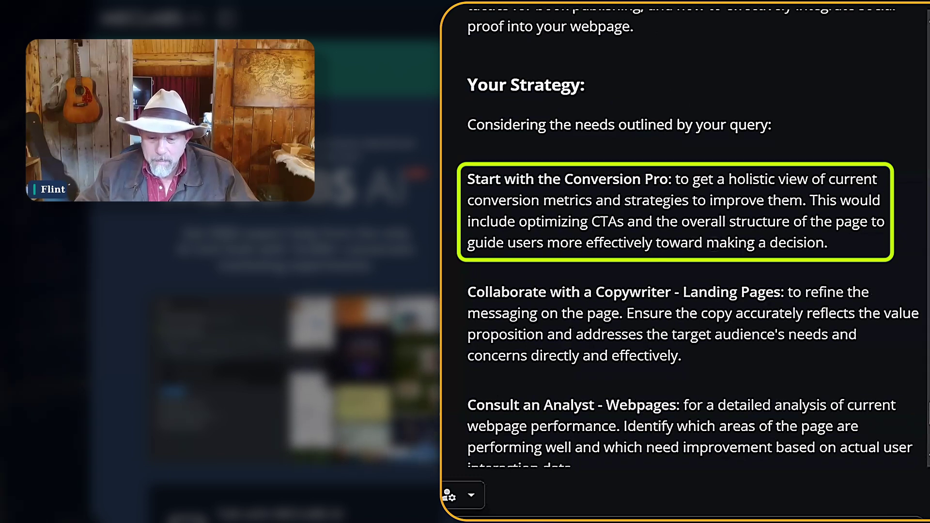
pyautogui.scroll(-2, 714, 244)
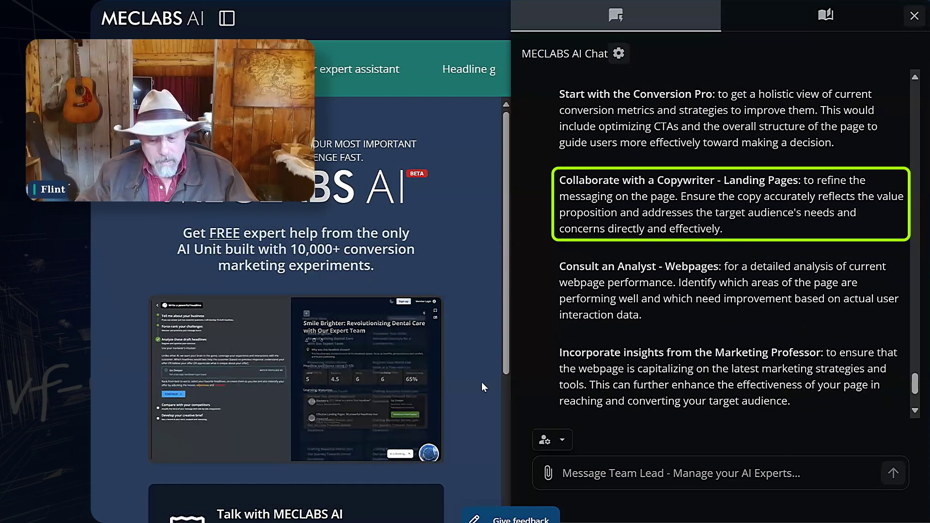
pyautogui.click(557, 440)
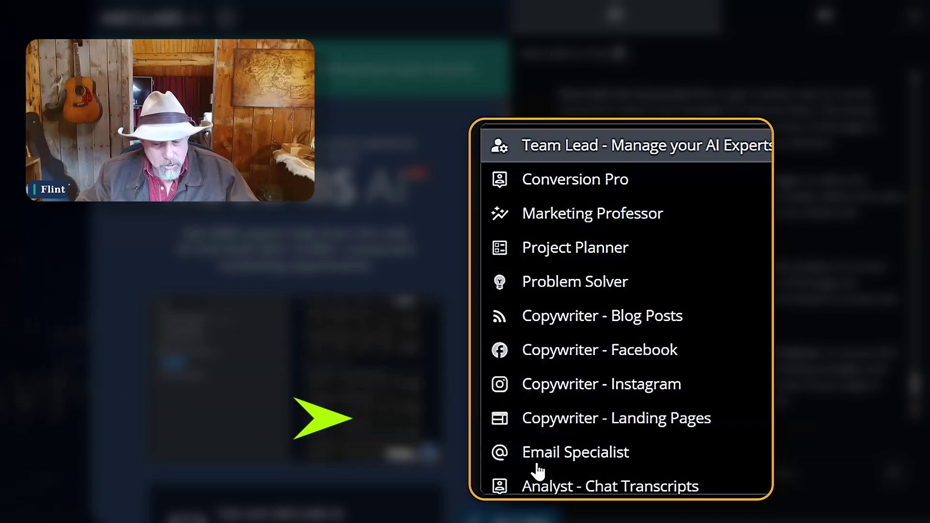
pyautogui.click(544, 429)
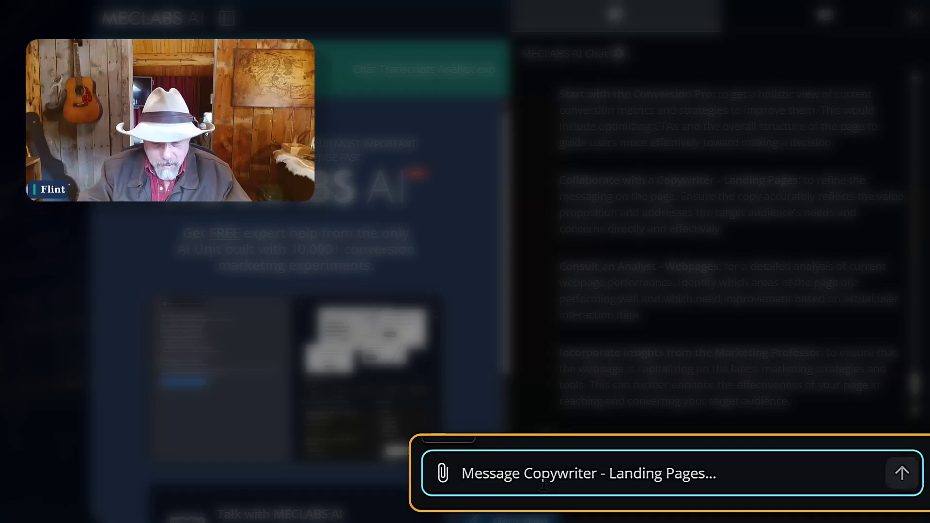
pyautogui.write('rewr')
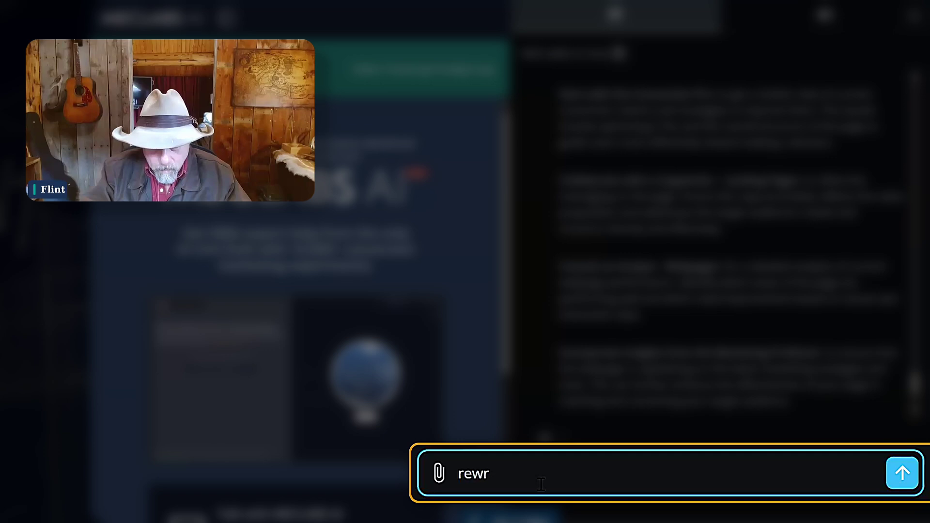
pyautogui.write('ite this page')
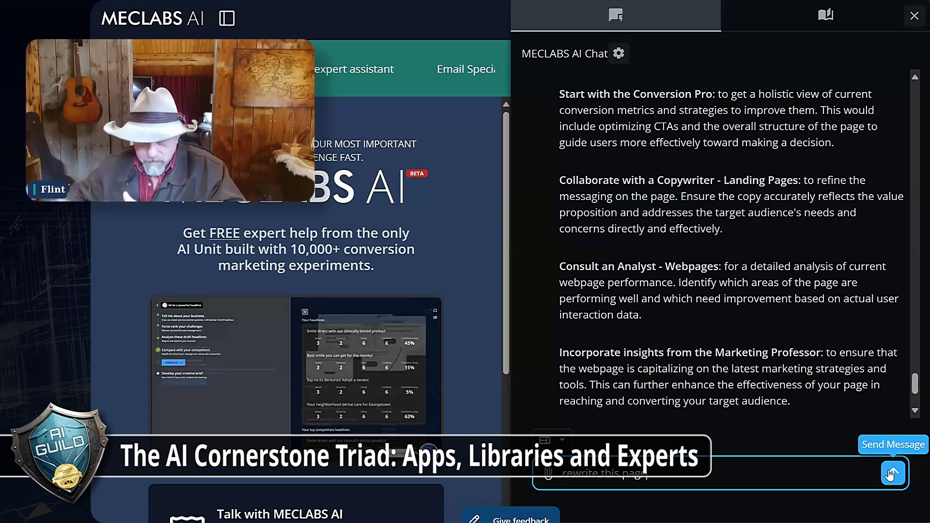
pyautogui.scroll(5, 742, 323)
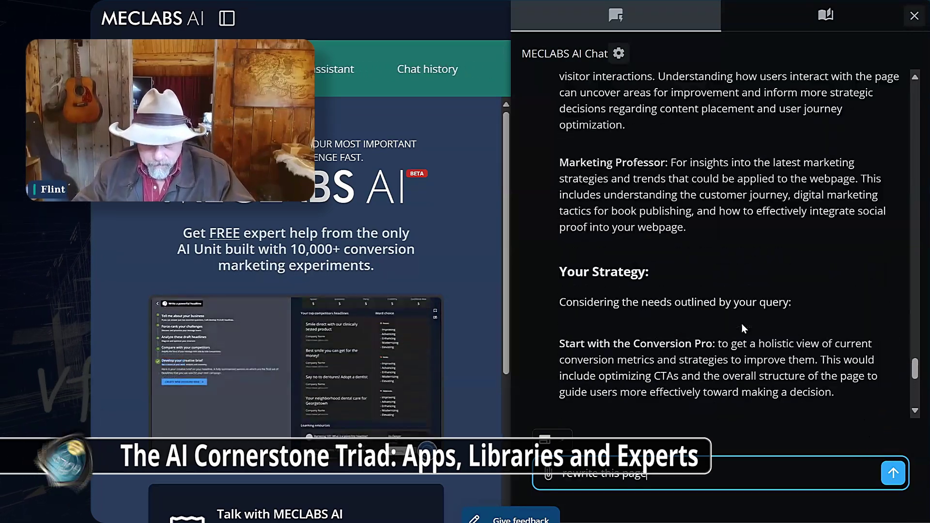
pyautogui.scroll(15, 741, 323)
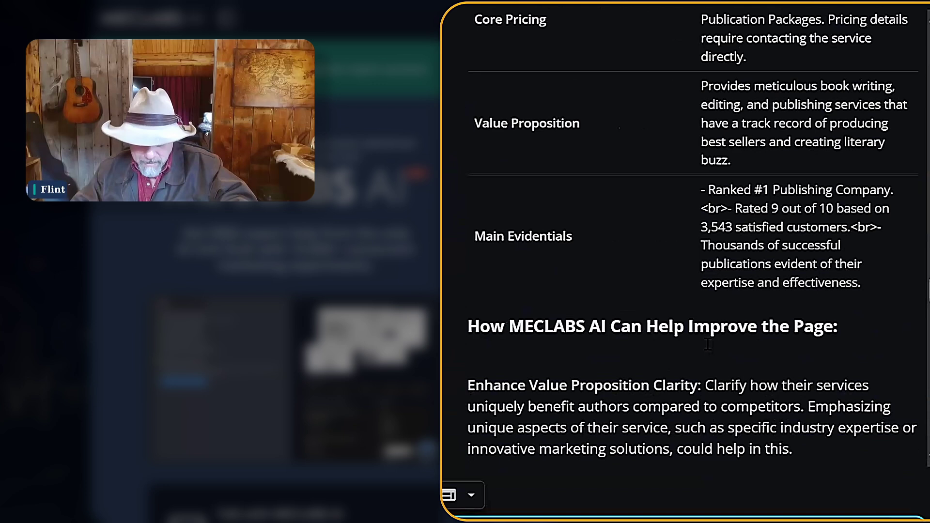
pyautogui.scroll(12, 708, 344)
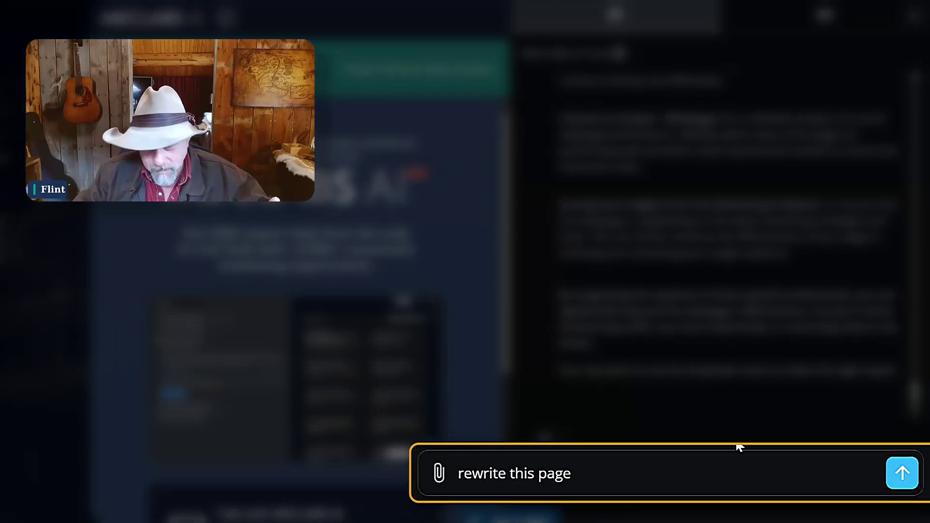
pyautogui.click(899, 475)
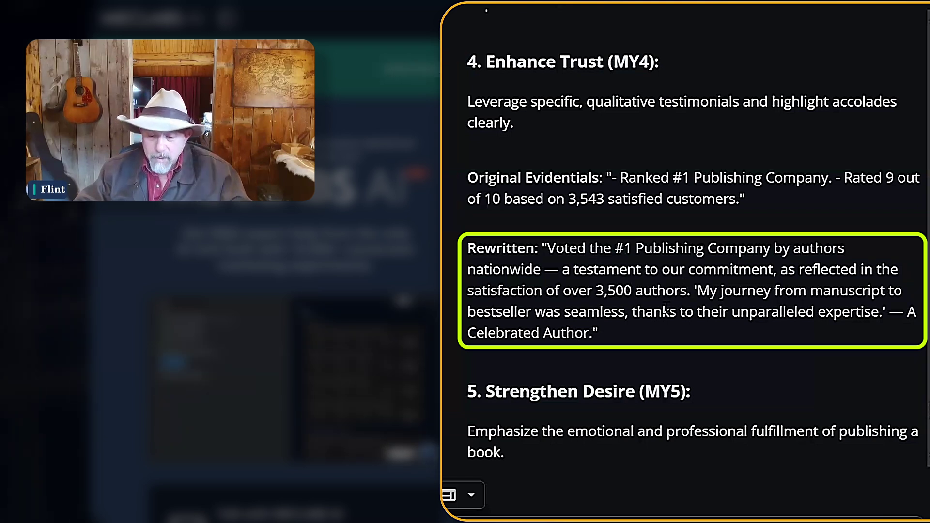
# - Review the rewritten landing page copy from the Enhance Trust section through Affirm the Decision and the Actionable Next Step
pyautogui.scroll(-5, 666, 308)
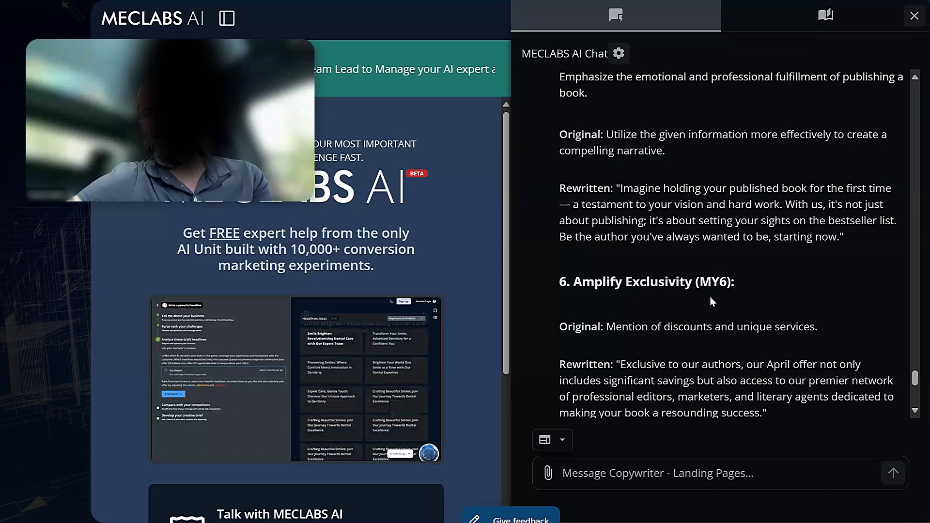
pyautogui.scroll(-8, 711, 297)
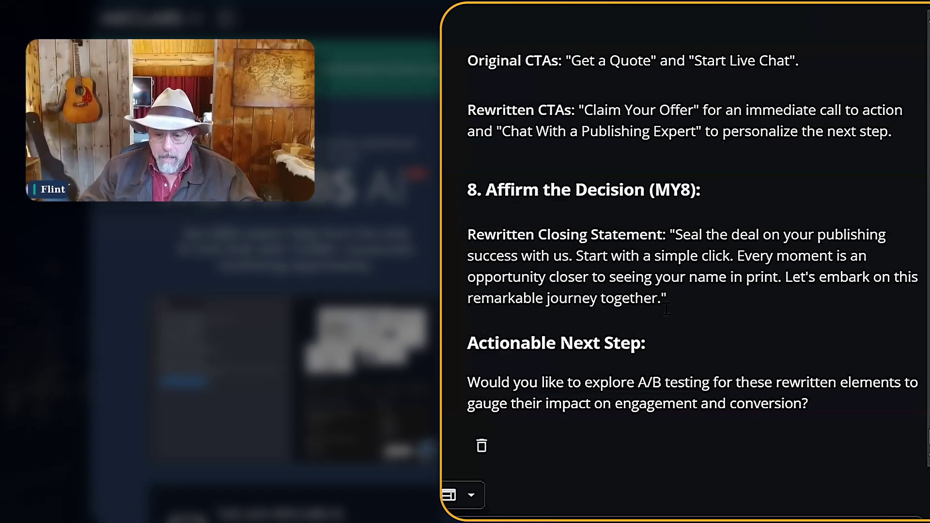
pyautogui.scroll(12, 664, 306)
pyautogui.scroll(-6, 665, 306)
pyautogui.scroll(-8, 665, 309)
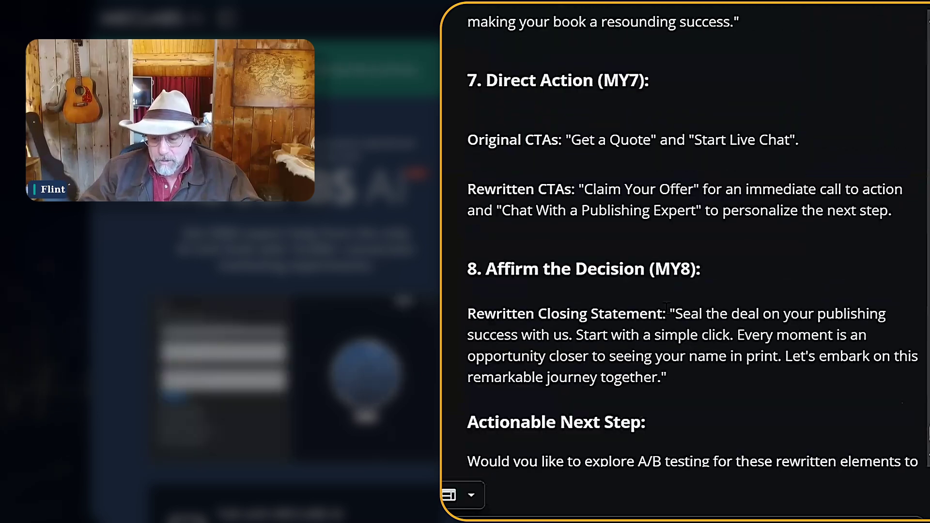
pyautogui.scroll(7, 665, 310)
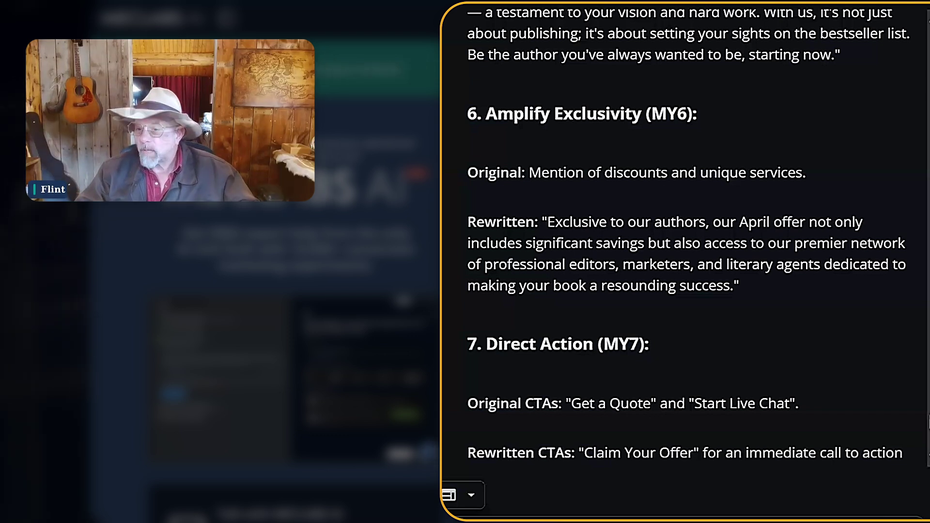
pyautogui.scroll(-5, 688, 262)
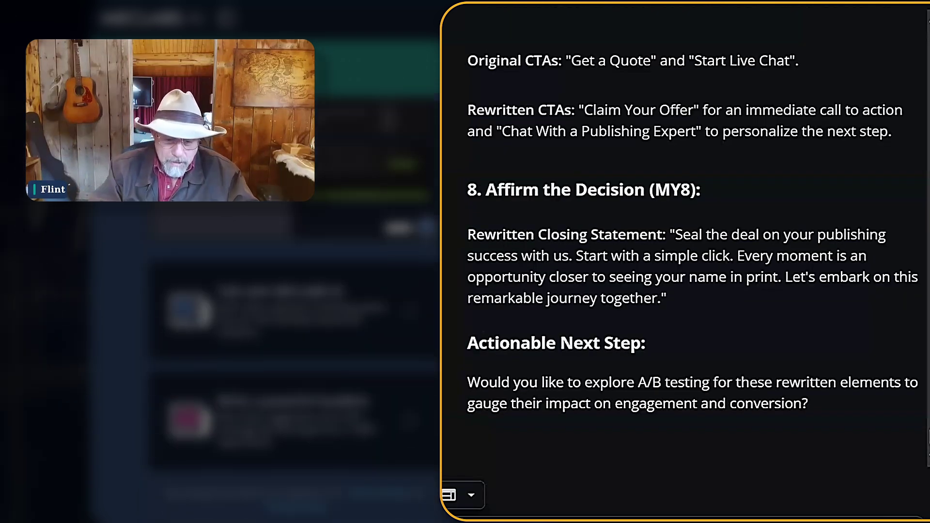
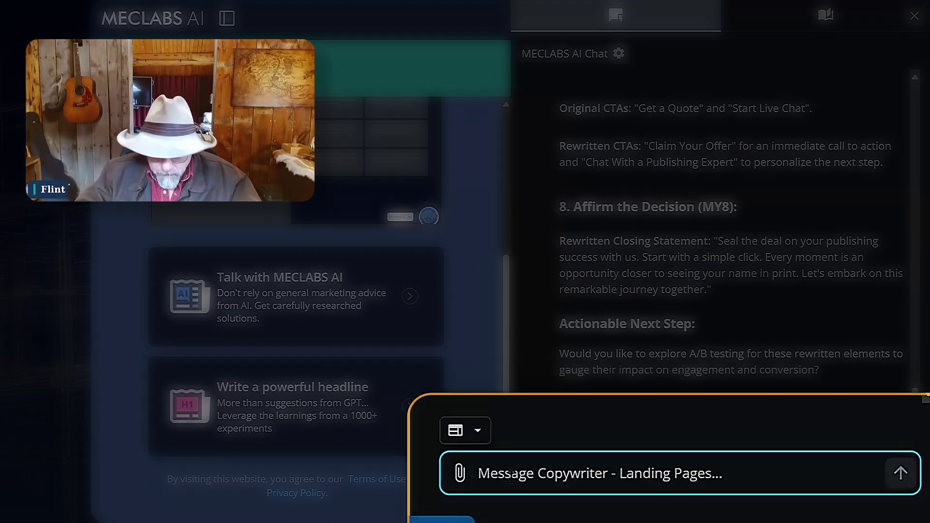
# - Tell the copywriter you don't know enough about the customer and ask it to identify the segments most attracted to this particular offer
pyautogui.click(589, 475)
pyautogui.write("I don't know enough about the customer.")
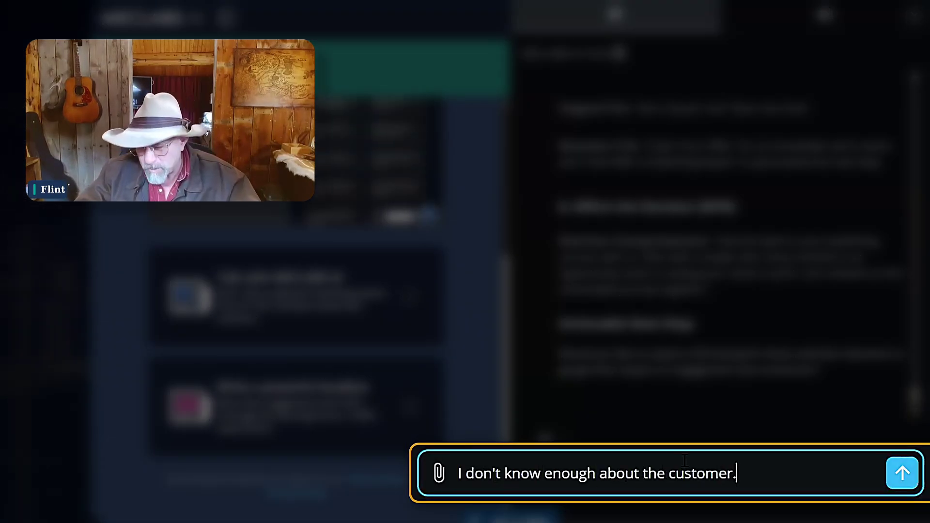
pyautogui.write(" Let's go deeper")
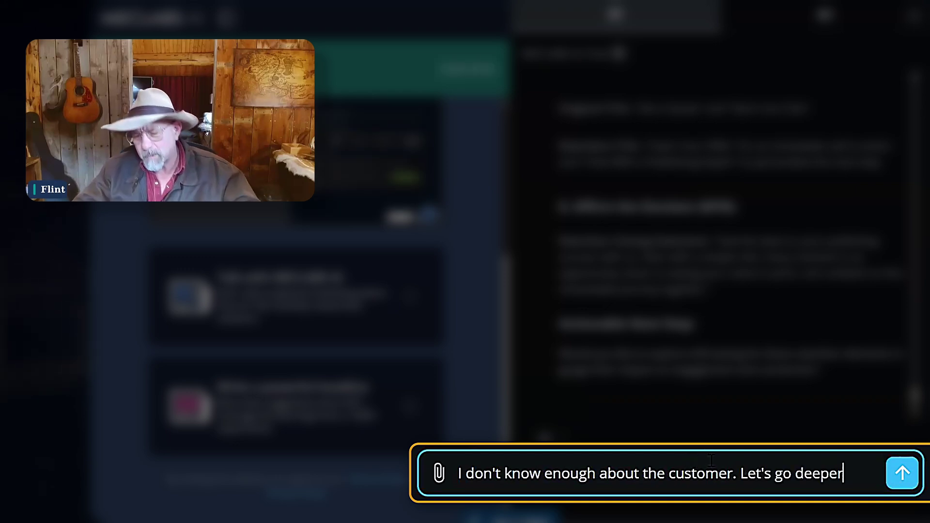
pyautogui.write(' as it relates to the')
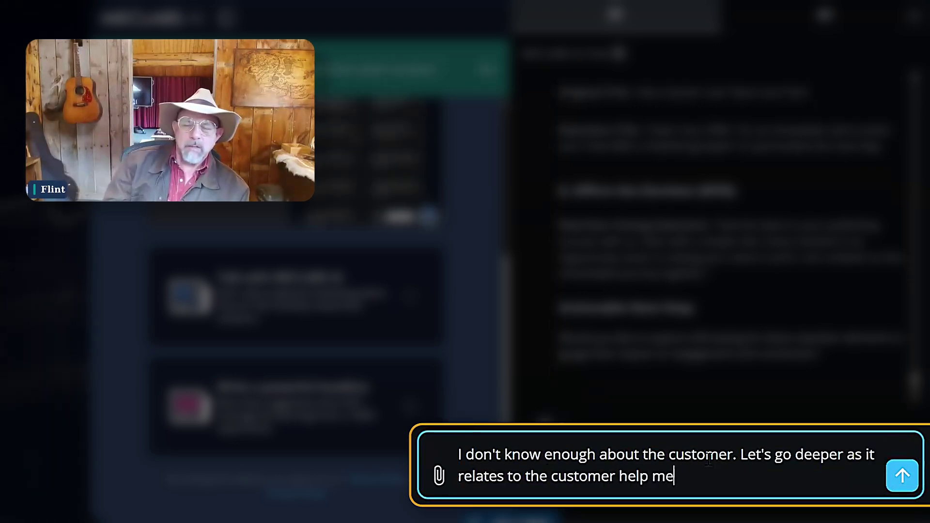
pyautogui.write(' customer help me identify those segments')
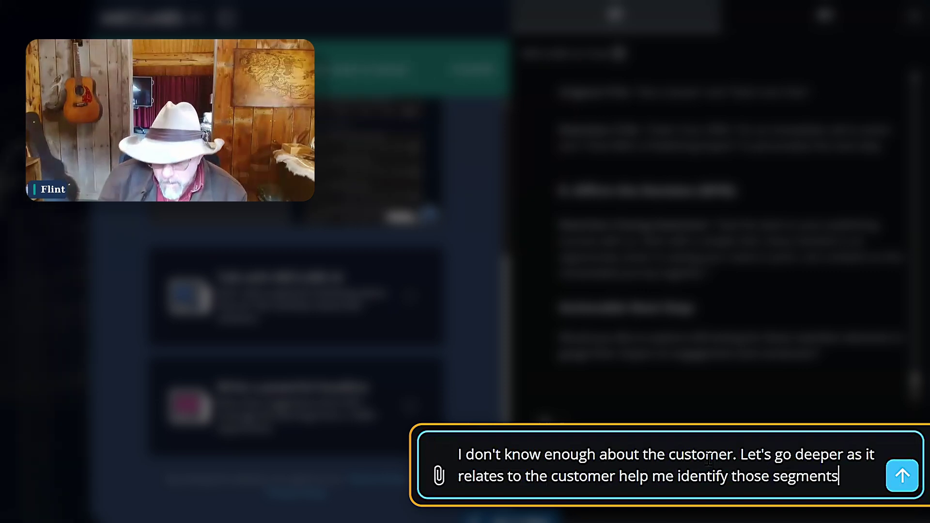
pyautogui.write(' which would be most attracted to')
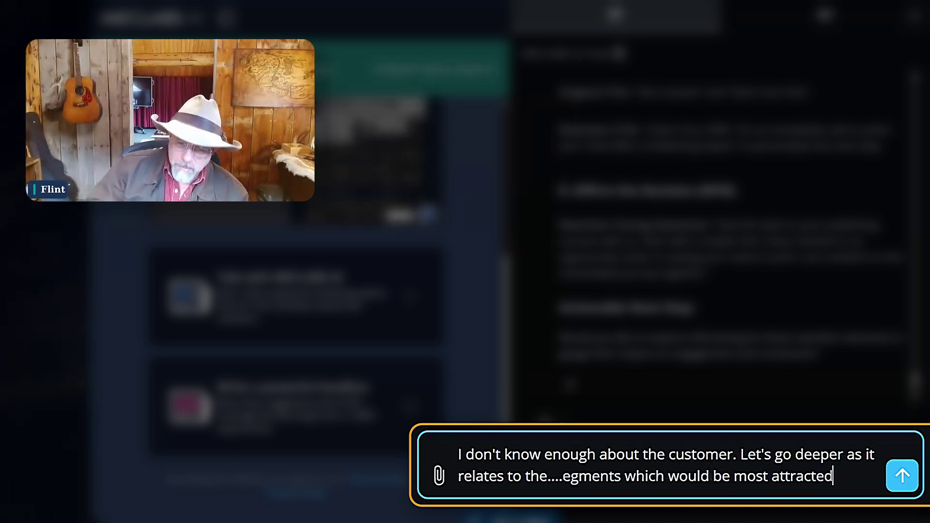
pyautogui.write(' this particular offer.')
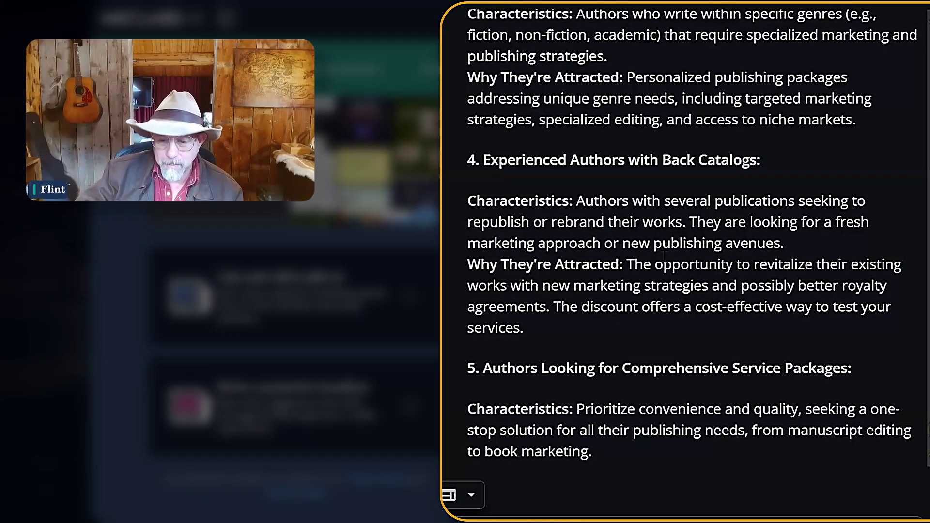
# - Examine the proposed customer segments, their characteristics and why each is attracted to the offer, down to the customer understanding strategies
pyautogui.scroll(4, 709, 260)
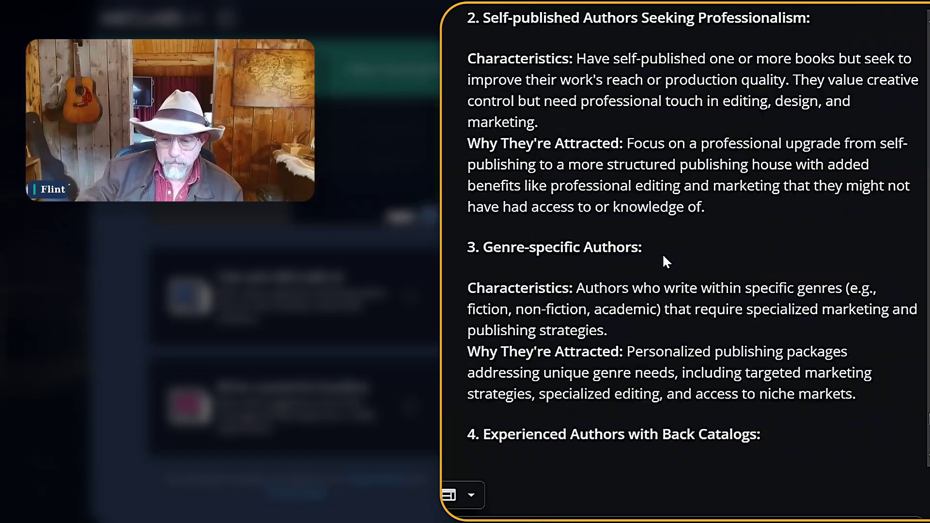
pyautogui.scroll(12, 662, 256)
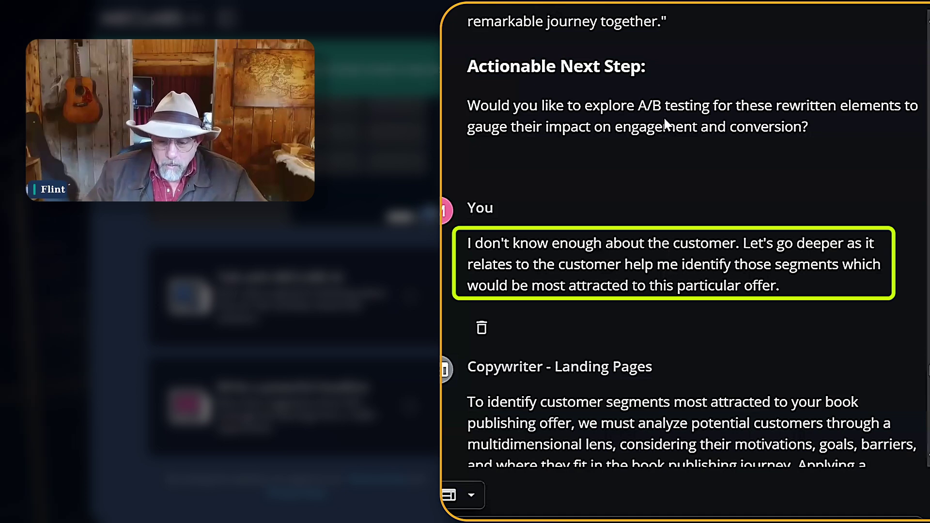
pyautogui.scroll(-15, 685, 185)
pyautogui.scroll(5, 685, 184)
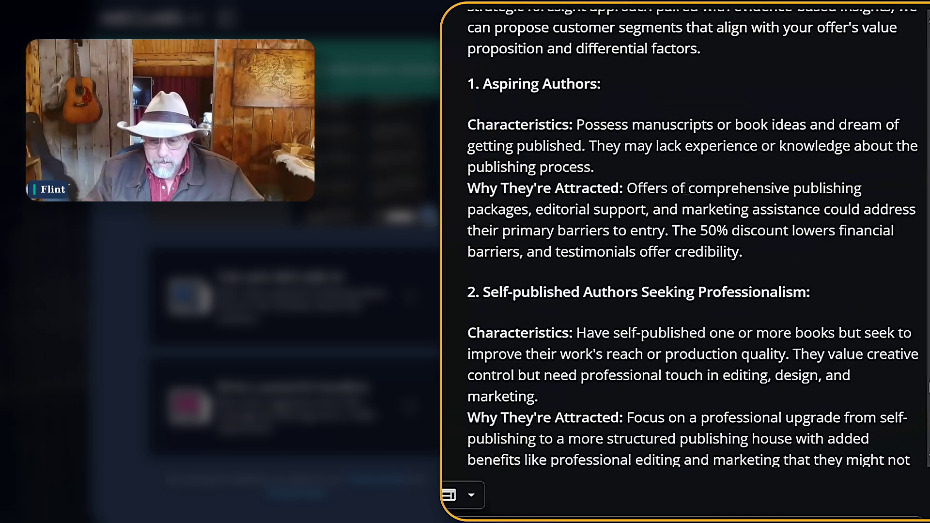
pyautogui.scroll(4, 686, 188)
pyautogui.scroll(-8, 685, 189)
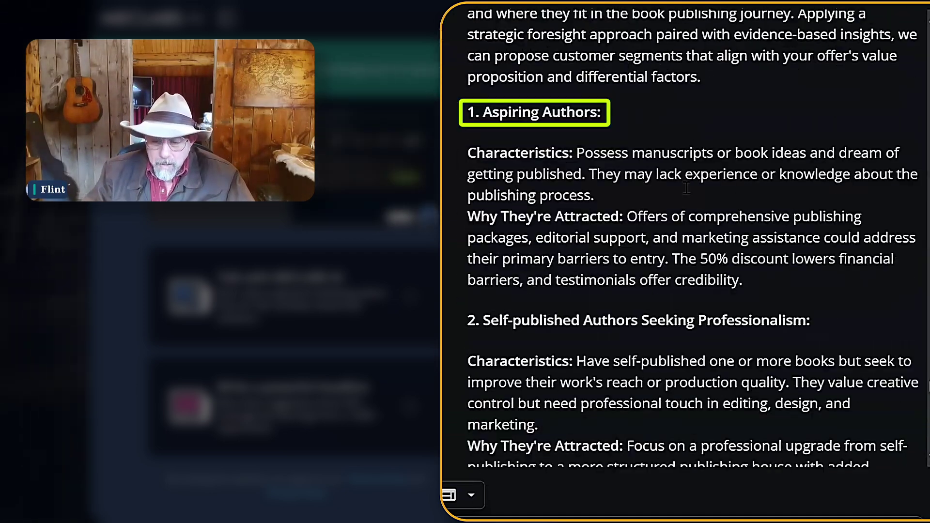
pyautogui.scroll(-4, 685, 187)
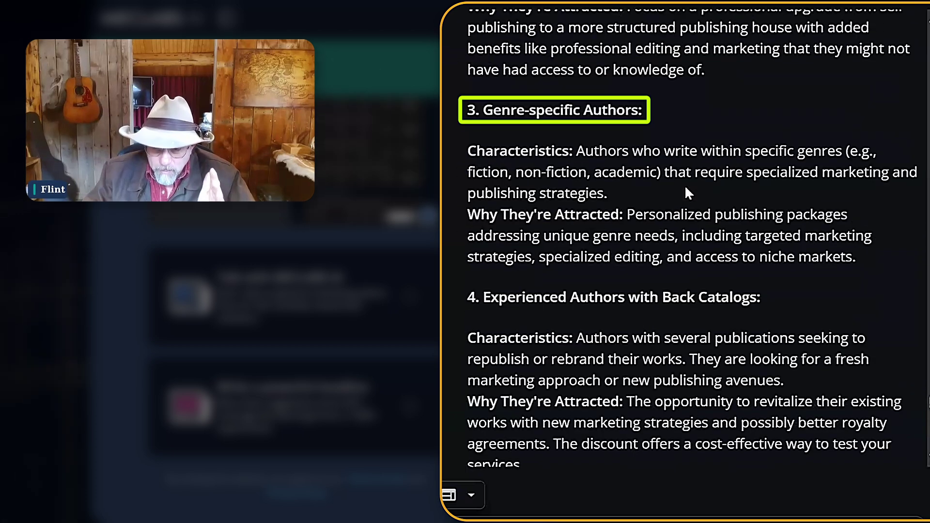
pyautogui.scroll(-5, 685, 188)
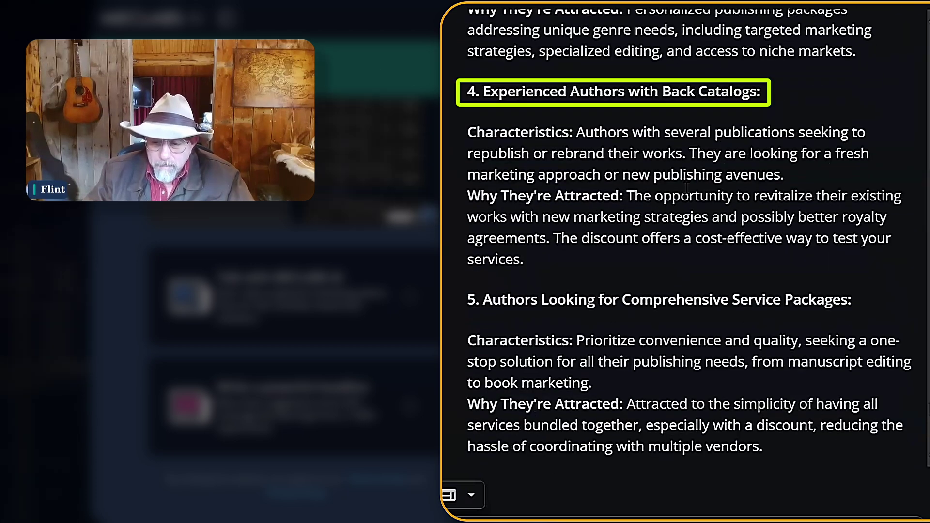
pyautogui.scroll(-5, 687, 190)
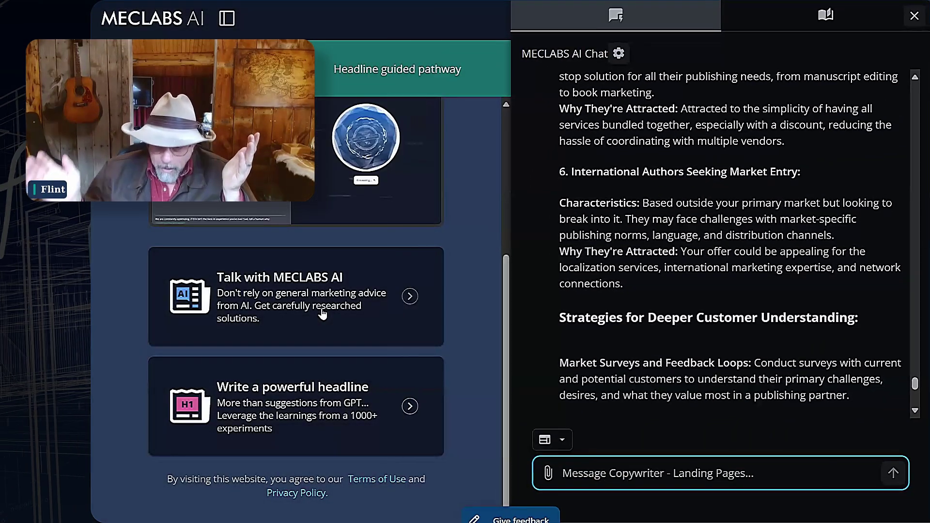
# - Message the copywriter that you don't know which segment to pick and need help figuring out where to focus first
pyautogui.write("I don't know which one")
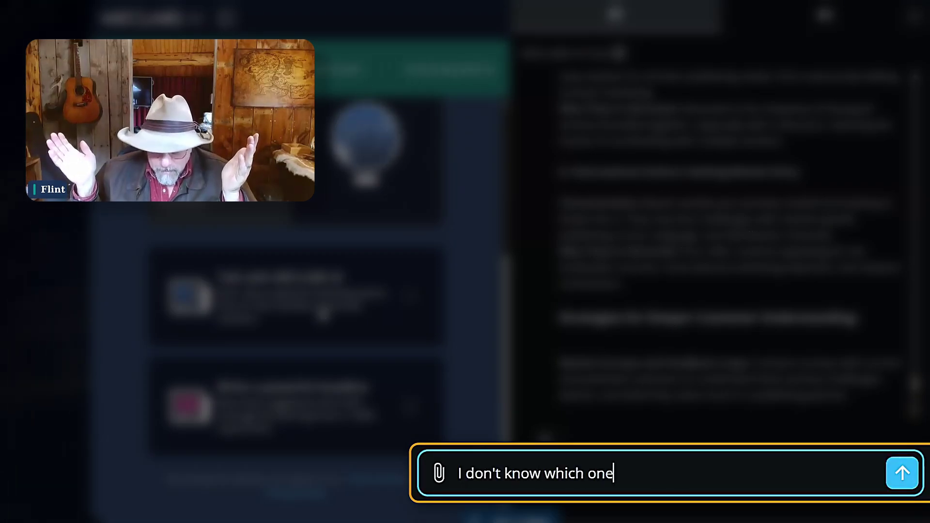
pyautogui.write(' to pick. Look good')
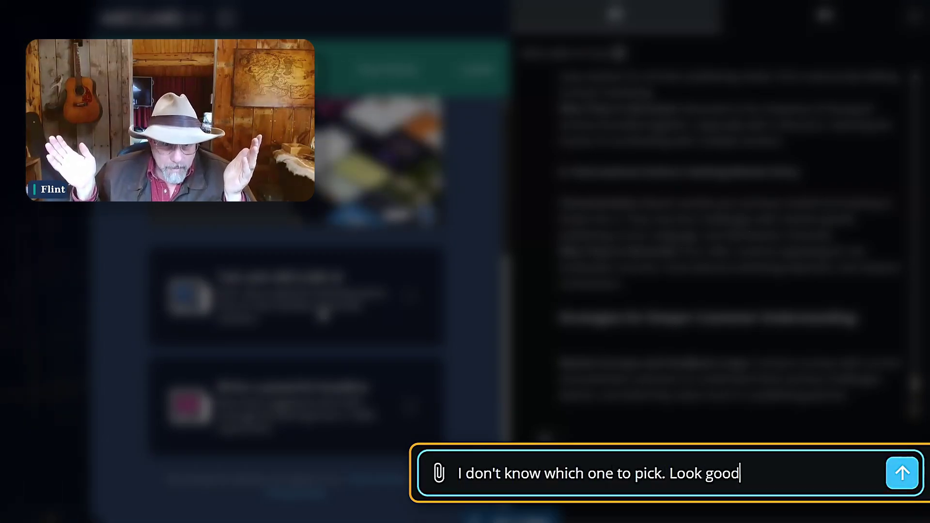
pyautogui.write('. But I need you to help me figure out where to focus first')
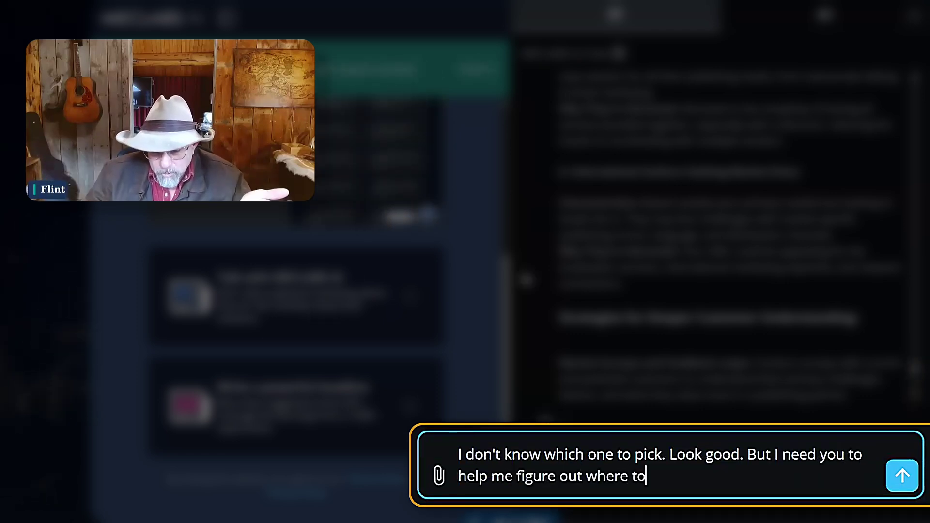
pyautogui.click(901, 476)
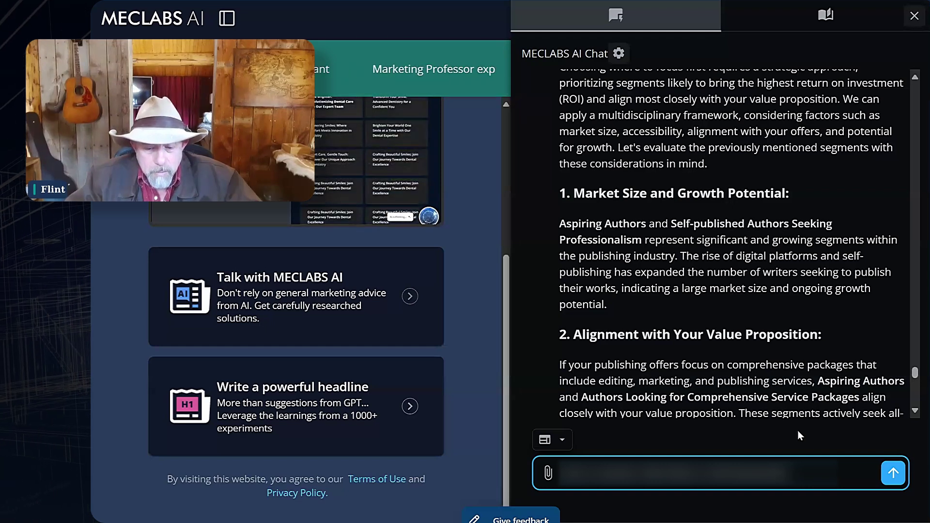
# - Review the copywriter's evaluation of the segments by market size, value proposition alignment, accessibility and competitive advantage
pyautogui.scroll(1, 742, 332)
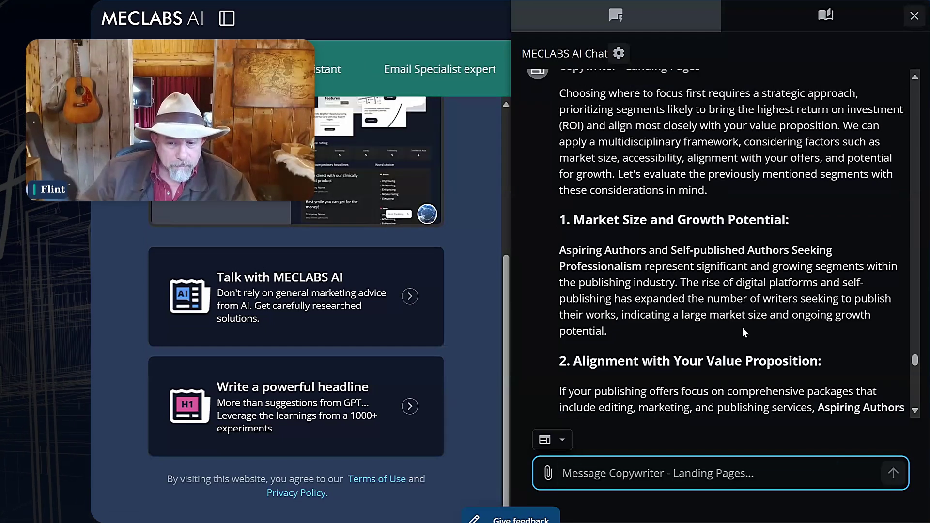
pyautogui.scroll(2, 741, 327)
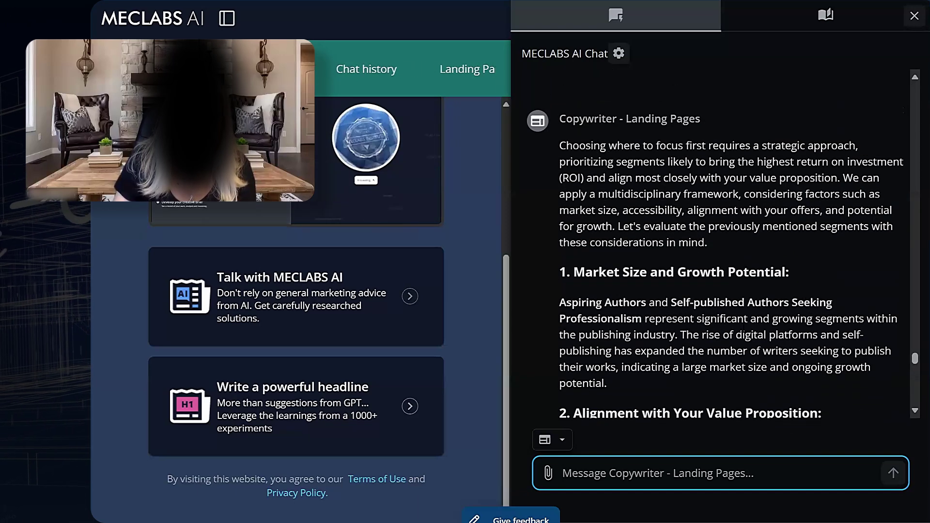
pyautogui.scroll(5, 710, 345)
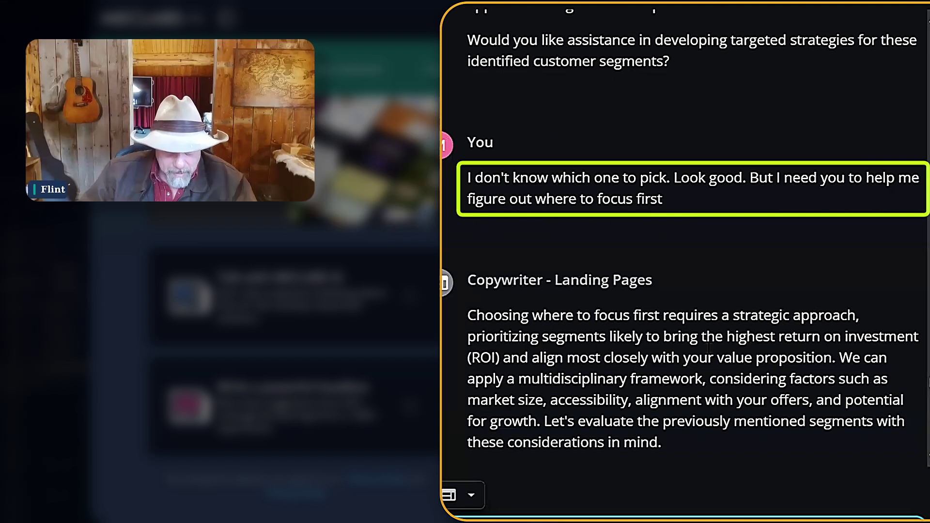
pyautogui.scroll(-5, 708, 347)
pyautogui.scroll(-5, 709, 347)
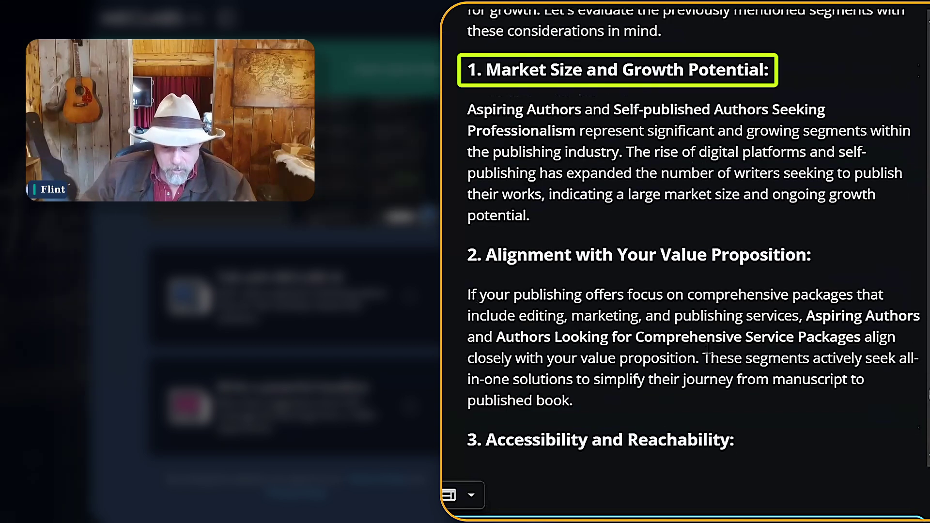
pyautogui.scroll(-5, 708, 347)
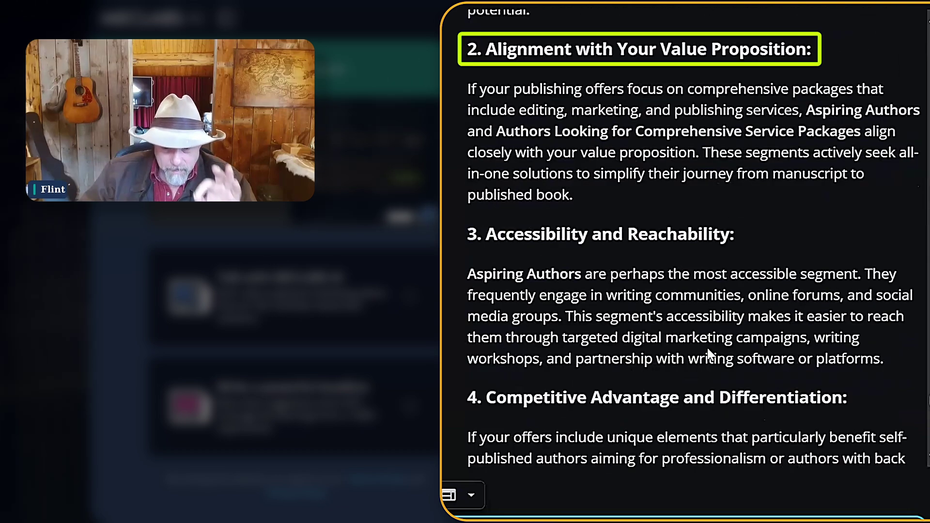
pyautogui.scroll(-5, 708, 353)
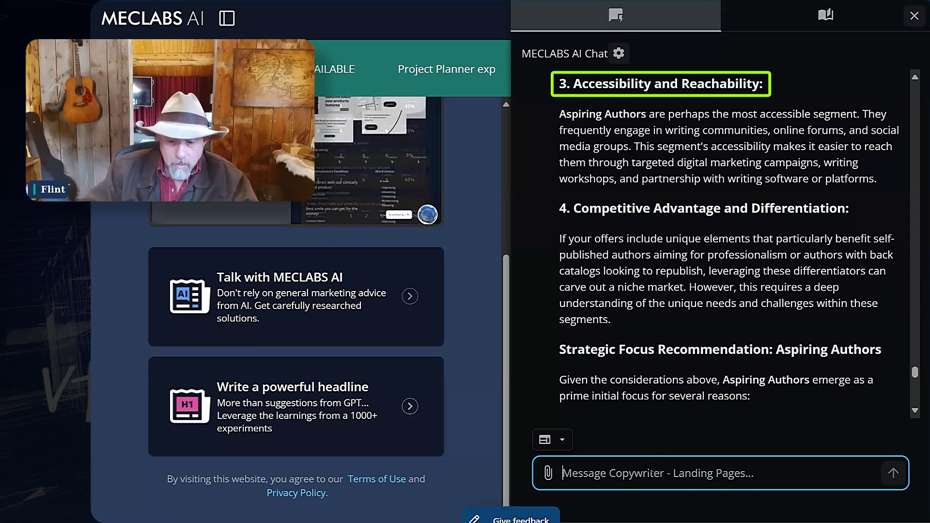
# - Ask the copywriter to pick the segment and also name the top three places for these segments
pyautogui.write('You pick but also tell me where')
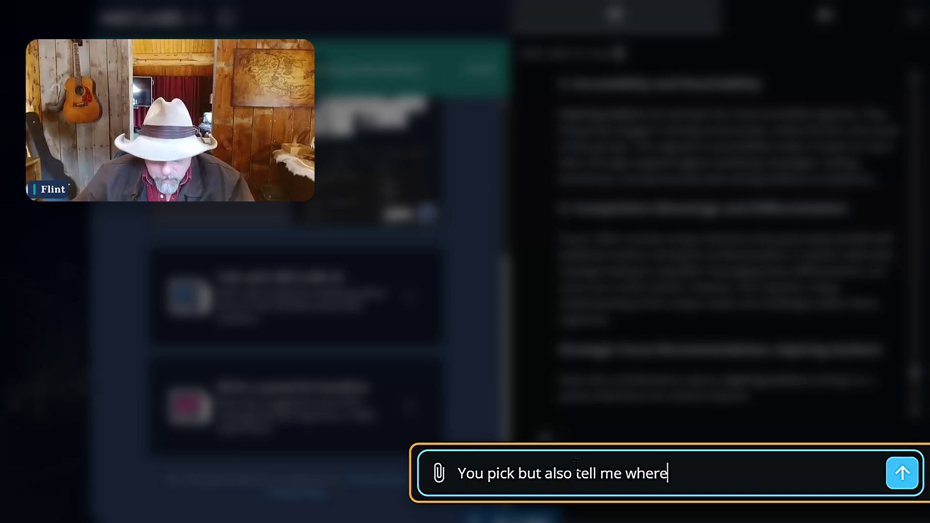
pyautogui.write(' are the top three places to')
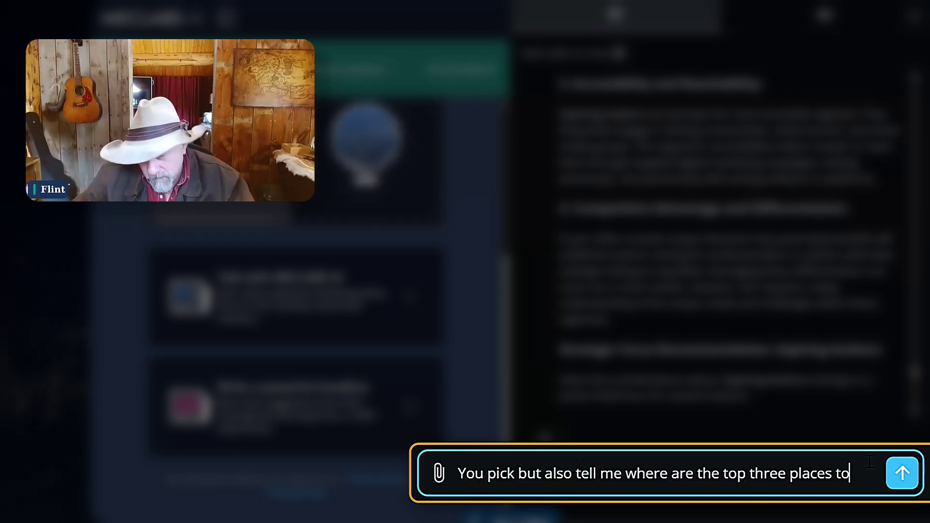
pyautogui.write(' these segments.')
pyautogui.click(901, 480)
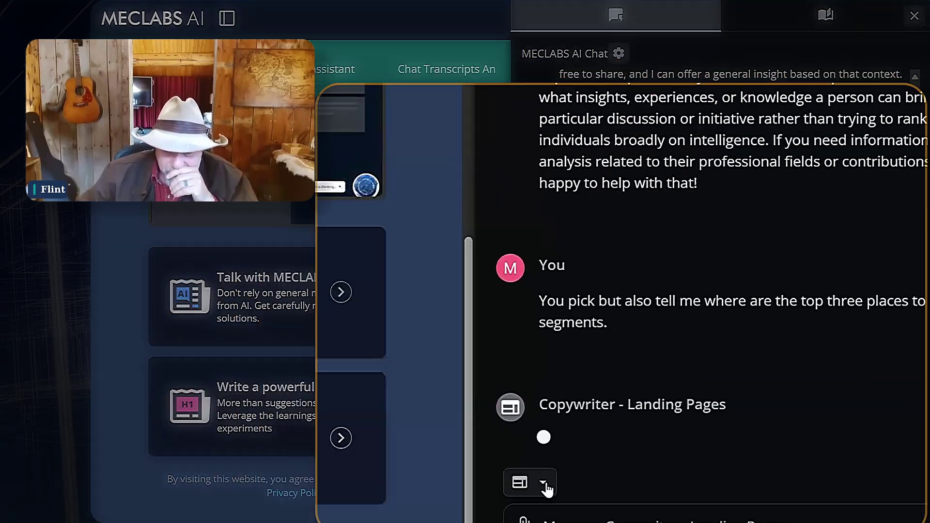
# - Switch the chat expert to Conversion Pro and tell it everybody knows these good ideas, so it should come up with something wildly creative
pyautogui.click(562, 440)
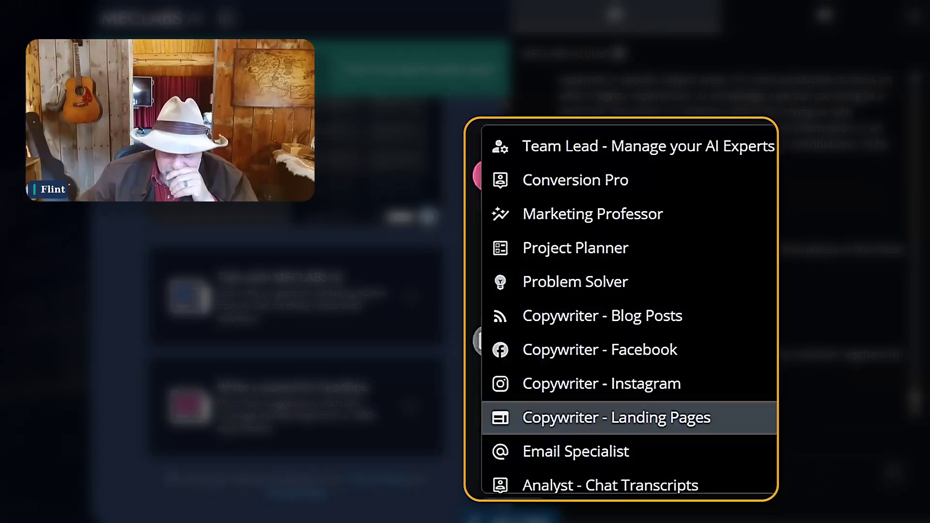
pyautogui.click(575, 179)
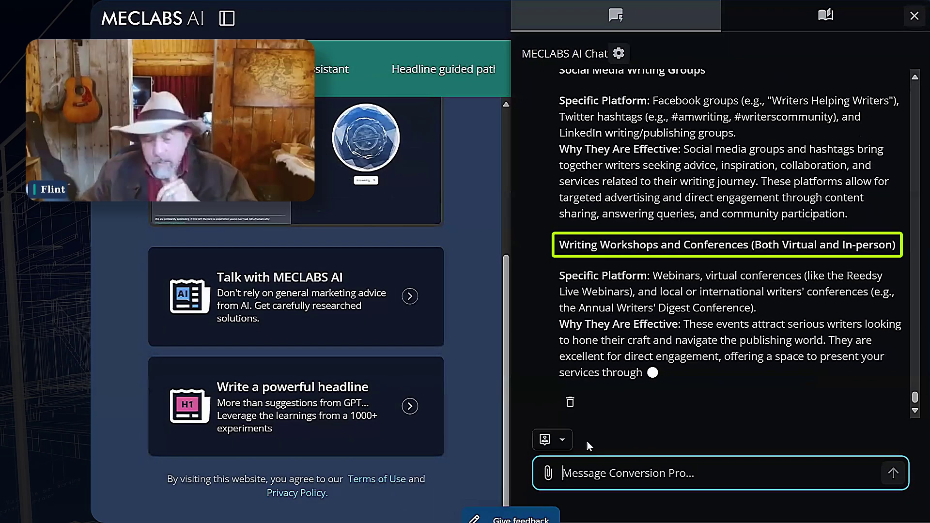
pyautogui.write('Say These are good ideas')
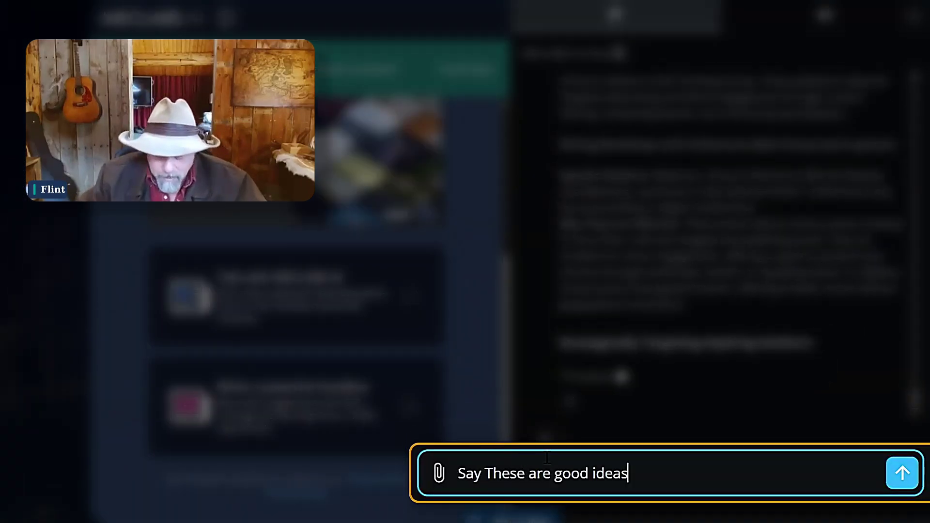
pyautogui.write(' but everybody knows these ideas')
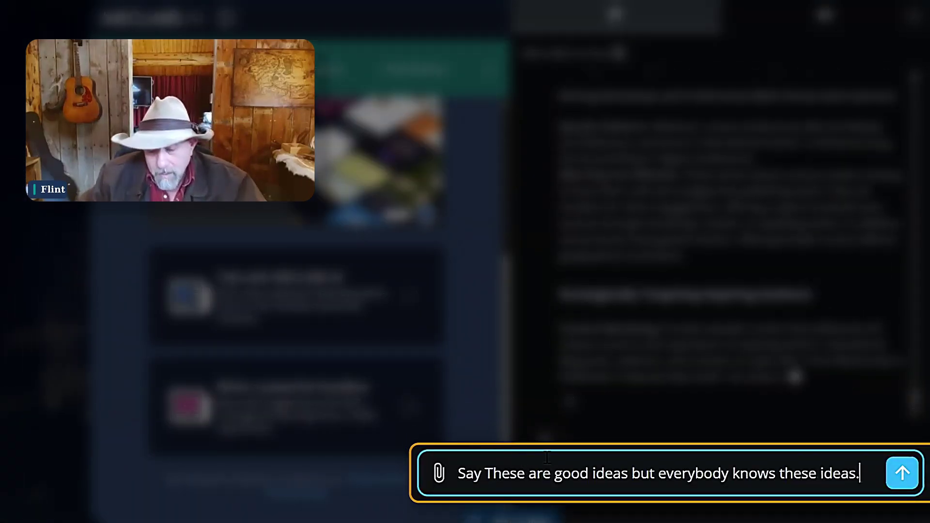
pyautogui.write('. Come up with something wildly creative per')
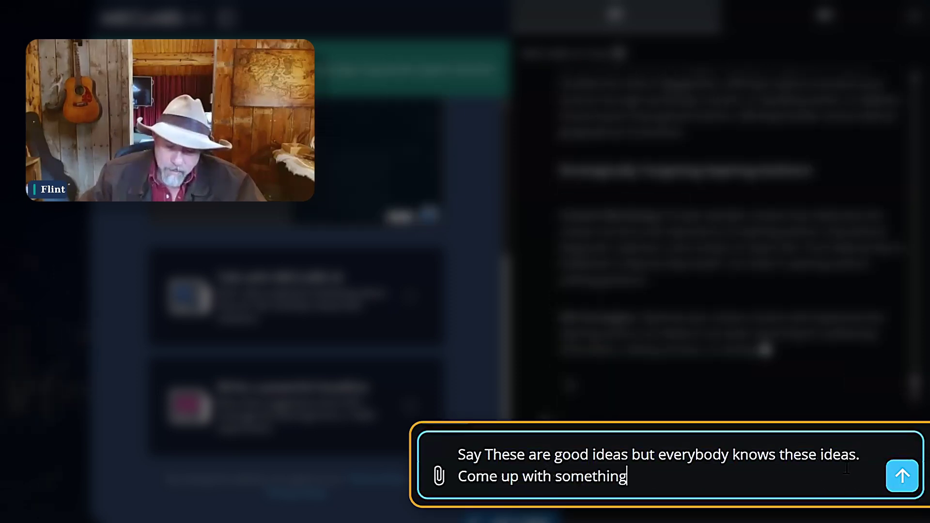
pyautogui.press('BackSpace')
pyautogui.press('BackSpace')
pyautogui.press('BackSpace')
pyautogui.write('. Me')
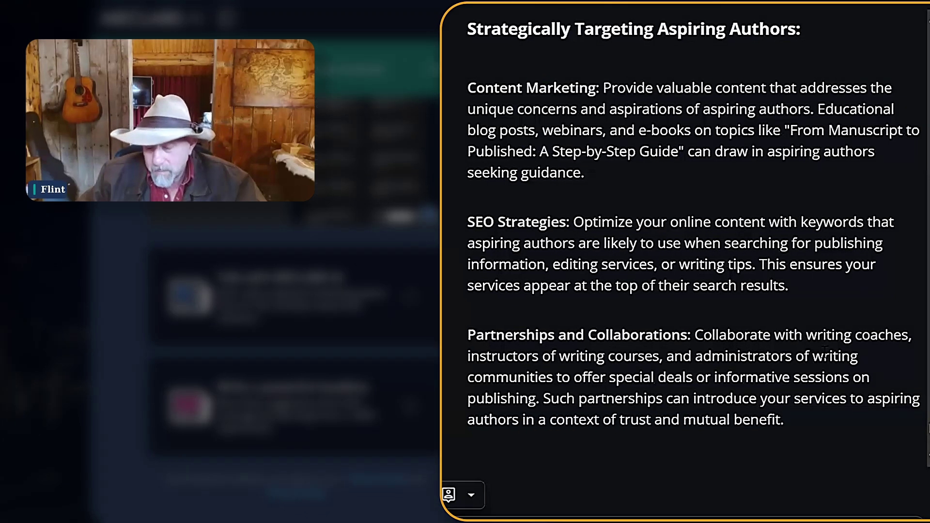
# - Read Conversion Pro's creative strategies for aspiring authors and reply that this is a good idea and to give ten more
pyautogui.scroll(-5, 823, 349)
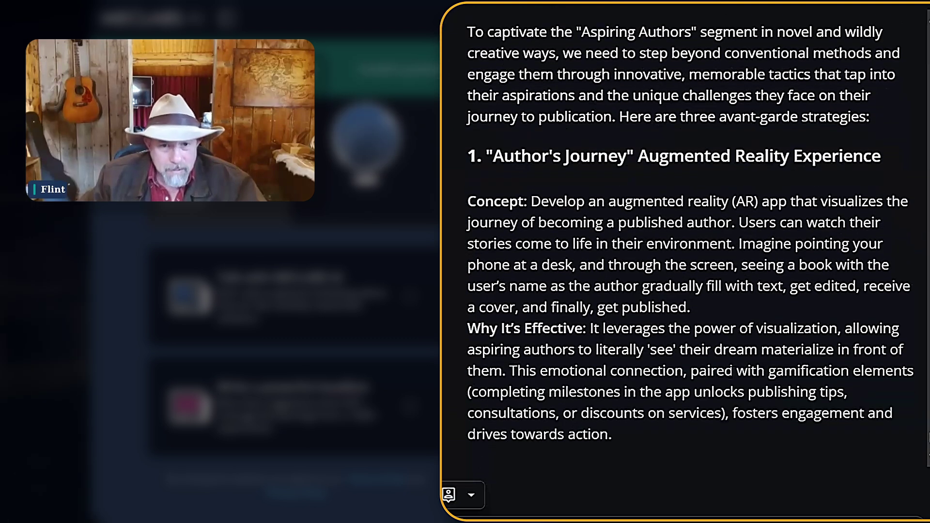
pyautogui.scroll(5, 731, 373)
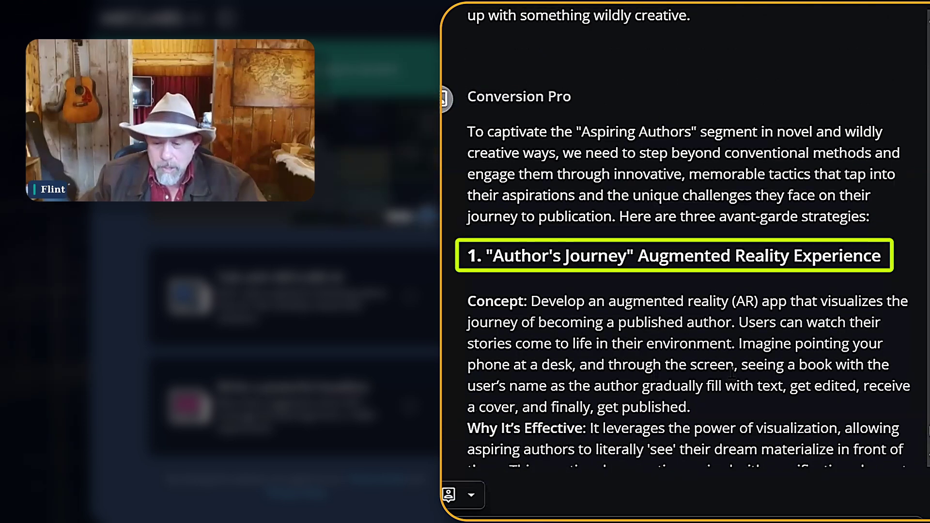
pyautogui.scroll(-5, 731, 373)
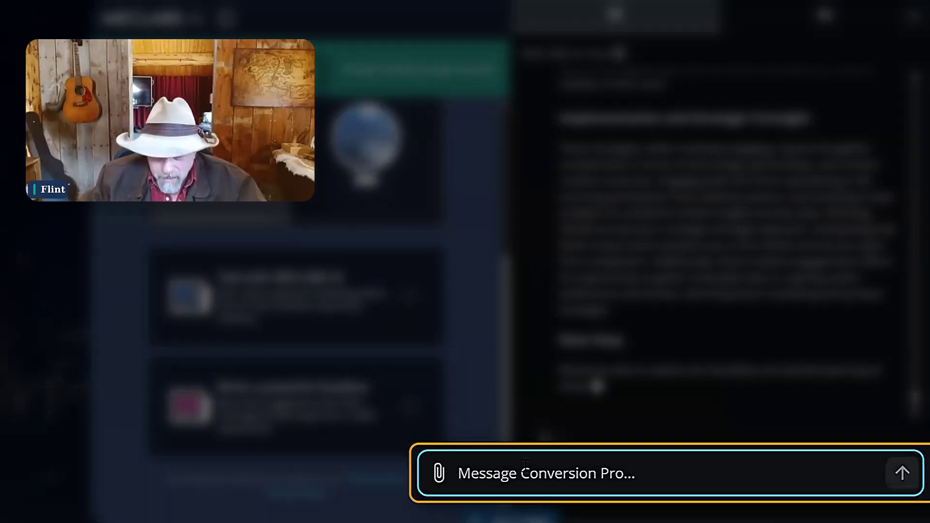
pyautogui.write('This is a good idea give me ten more')
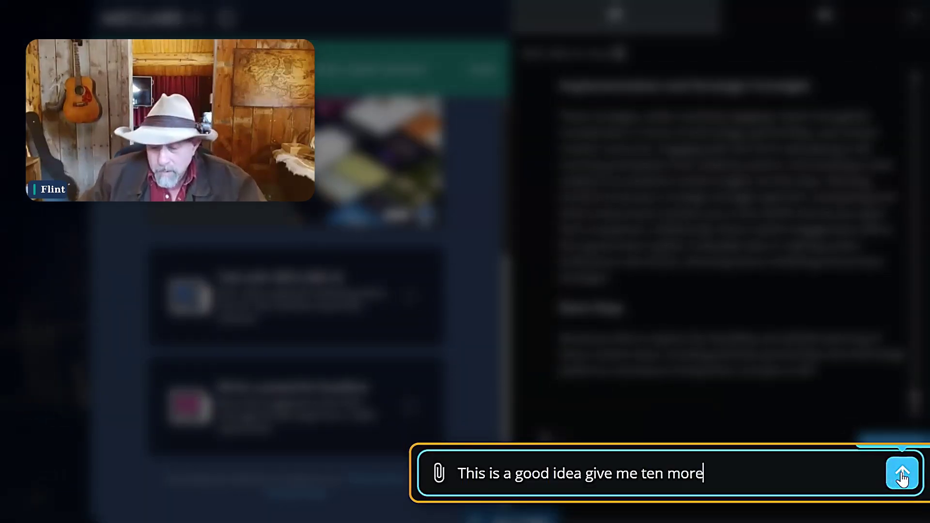
pyautogui.click(901, 475)
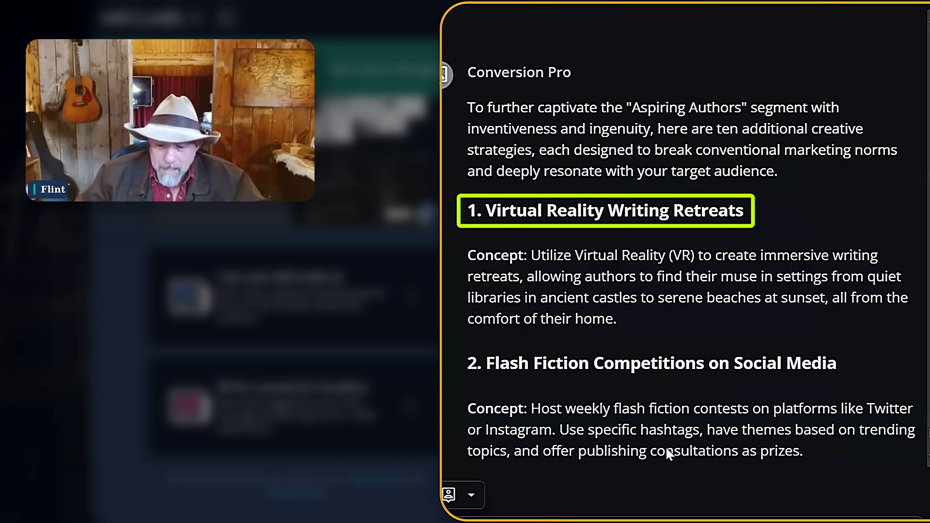
# - Examine the ten additional creative strategies, from Virtual Reality Writing Retreats through the Annual "Future of Writing" Summit
pyautogui.scroll(-4, 665, 446)
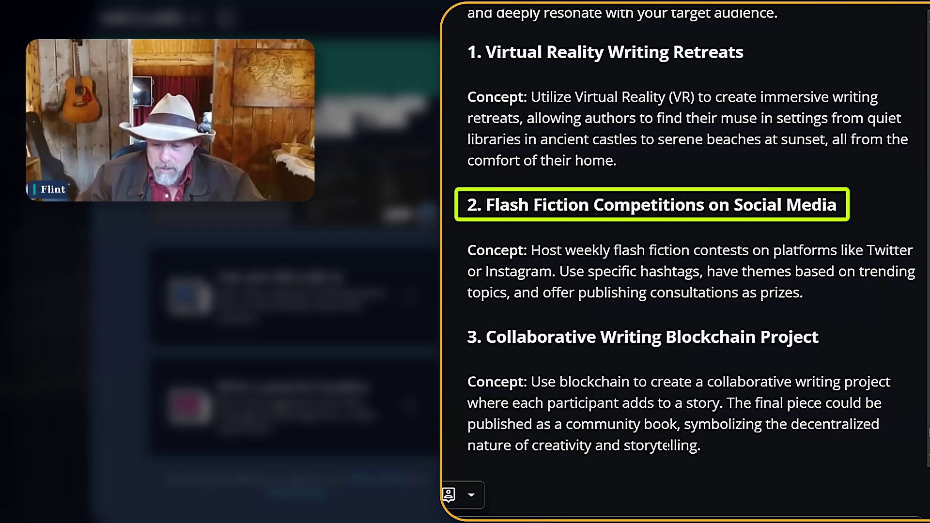
pyautogui.scroll(-4, 667, 448)
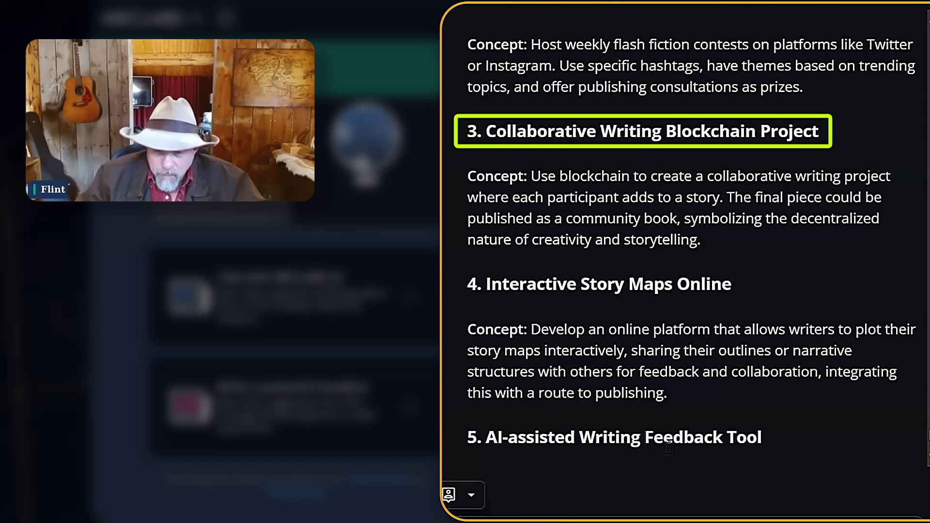
pyautogui.scroll(-3, 668, 448)
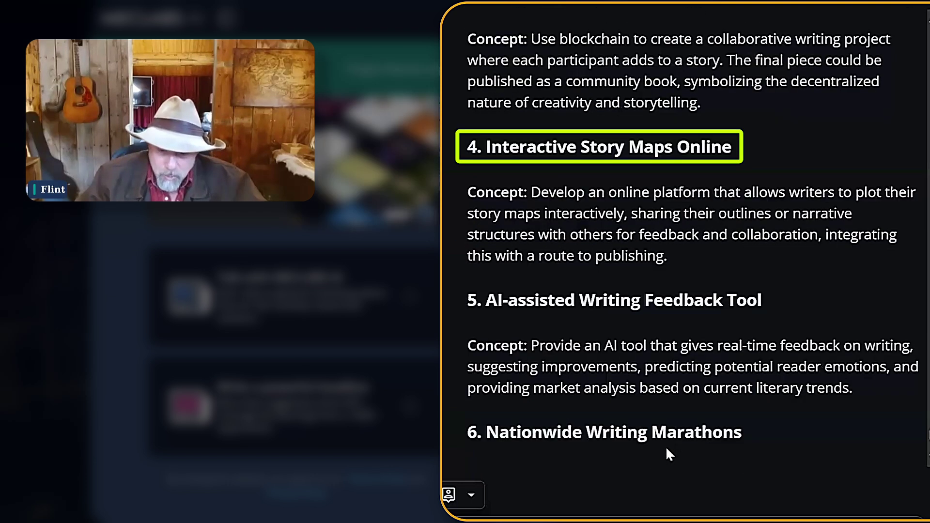
pyautogui.scroll(-4, 667, 450)
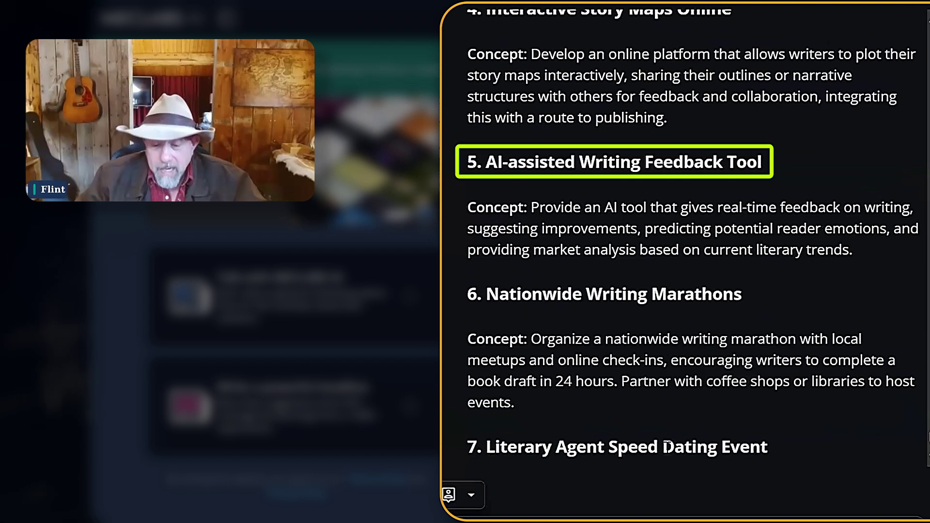
pyautogui.scroll(-1, 668, 448)
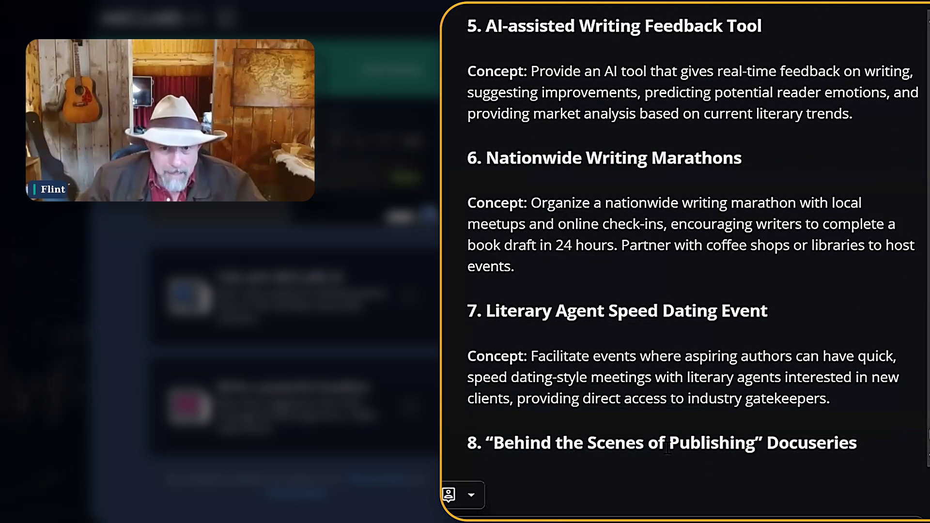
pyautogui.scroll(-4, 667, 450)
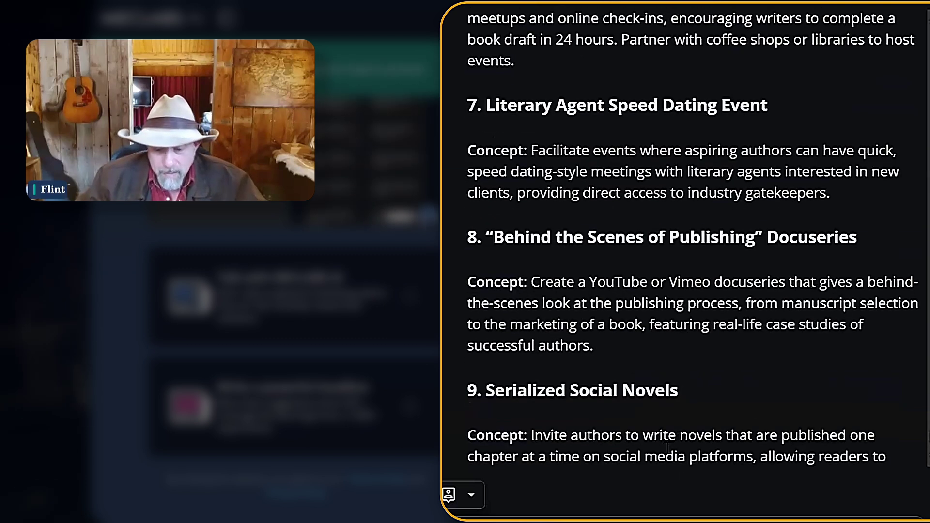
pyautogui.scroll(-3, 665, 446)
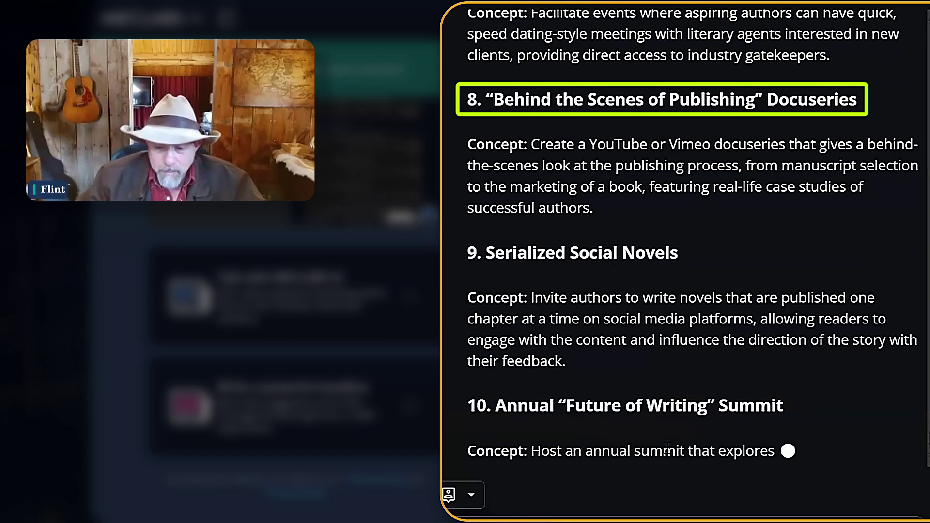
pyautogui.scroll(-1, 667, 450)
pyautogui.scroll(-1, 665, 446)
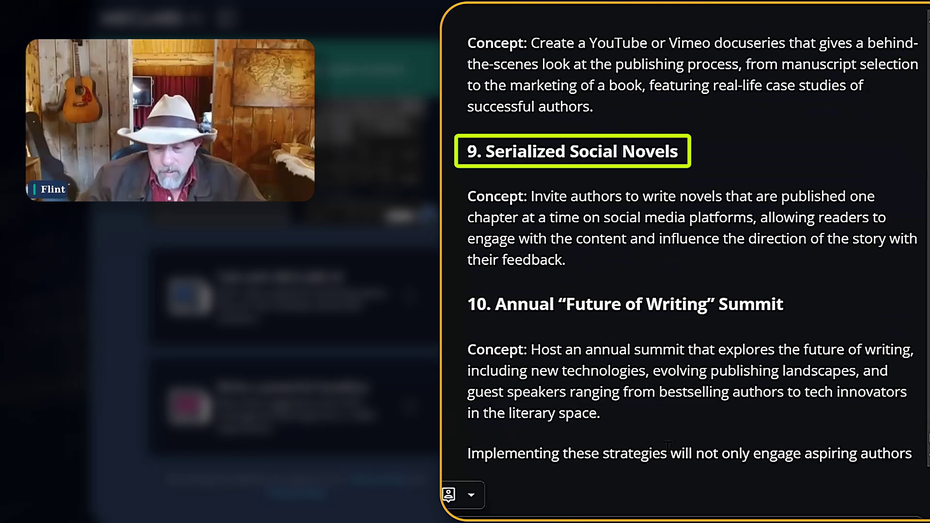
pyautogui.scroll(-2, 666, 450)
pyautogui.scroll(-1, 667, 450)
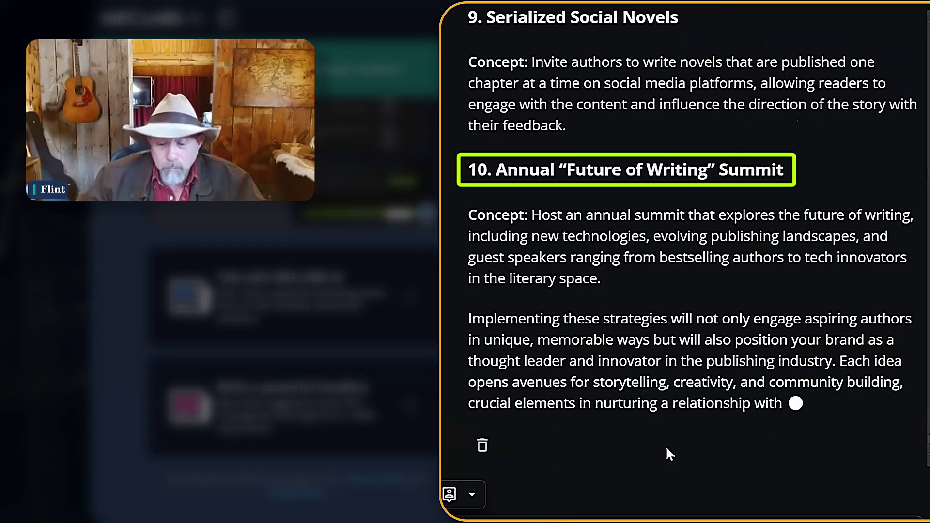